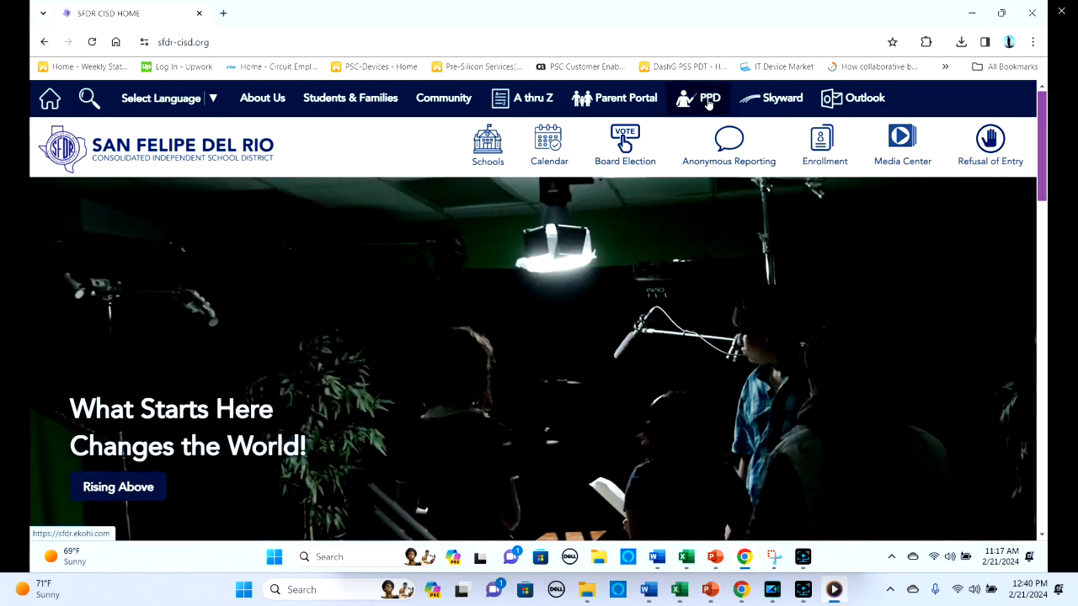
Open the PPD Planning Protocol Dashboard (sfdr.ekohi.com) in a new tab from the district website
click(709, 102)
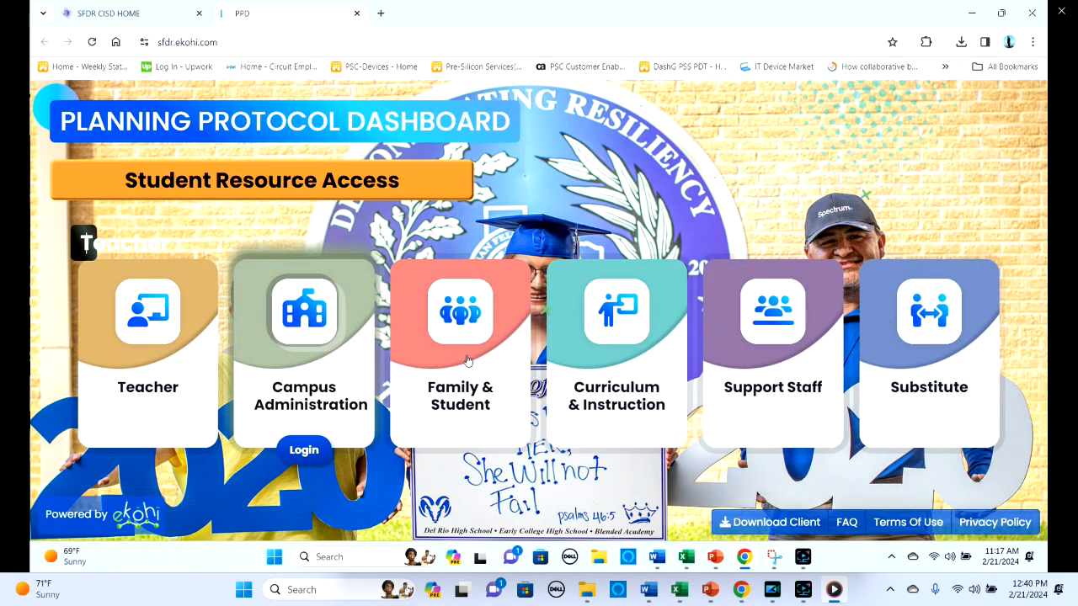
Log in through the Campus Administration card with the saved user name and the account password
click(314, 375)
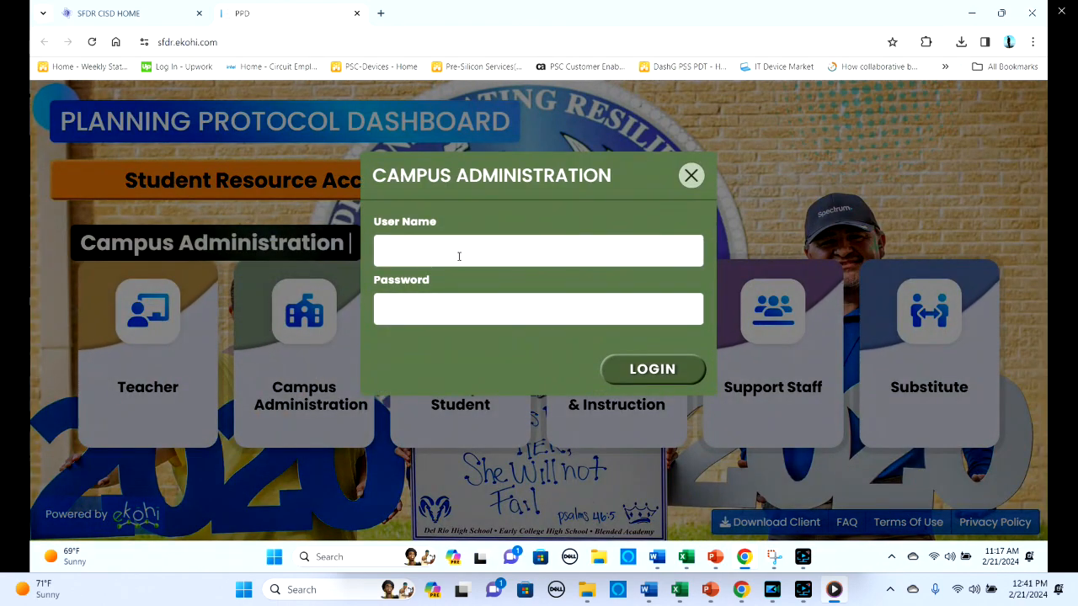
click(463, 249)
text(r)
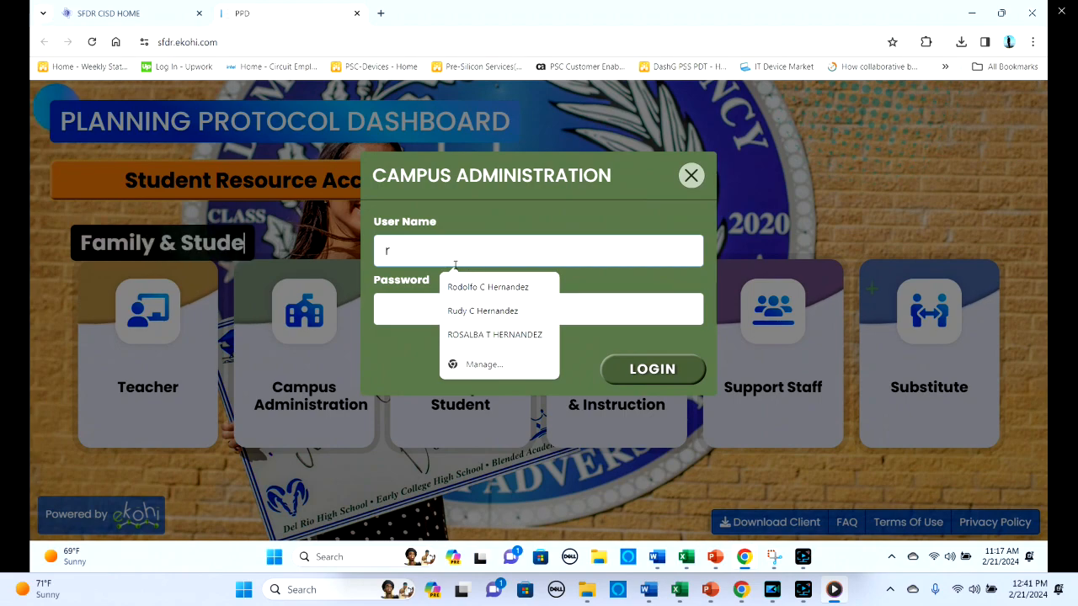
key(BackSpace)
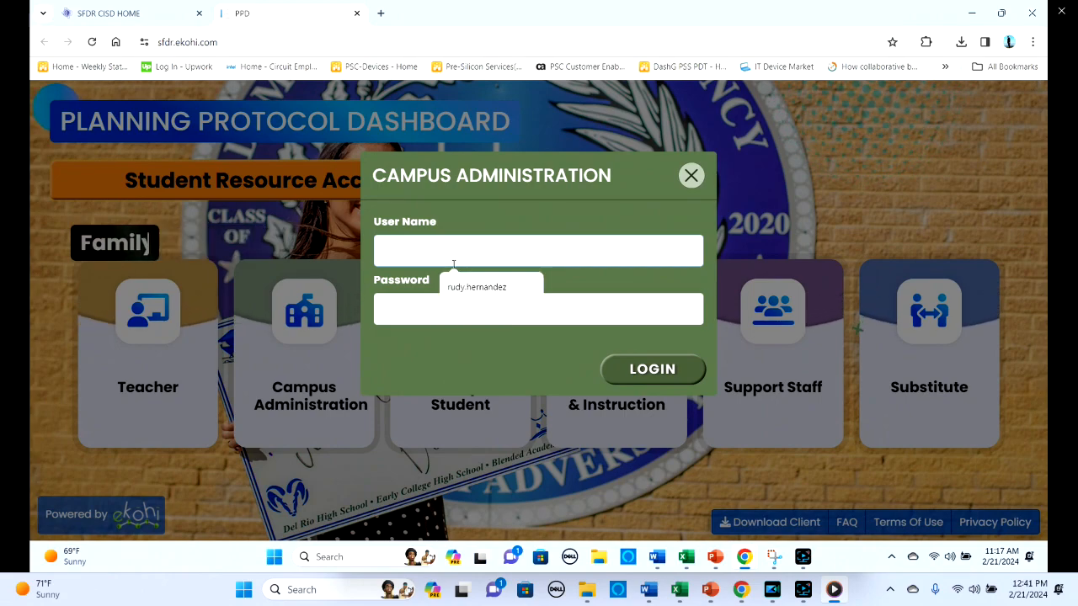
click(469, 287)
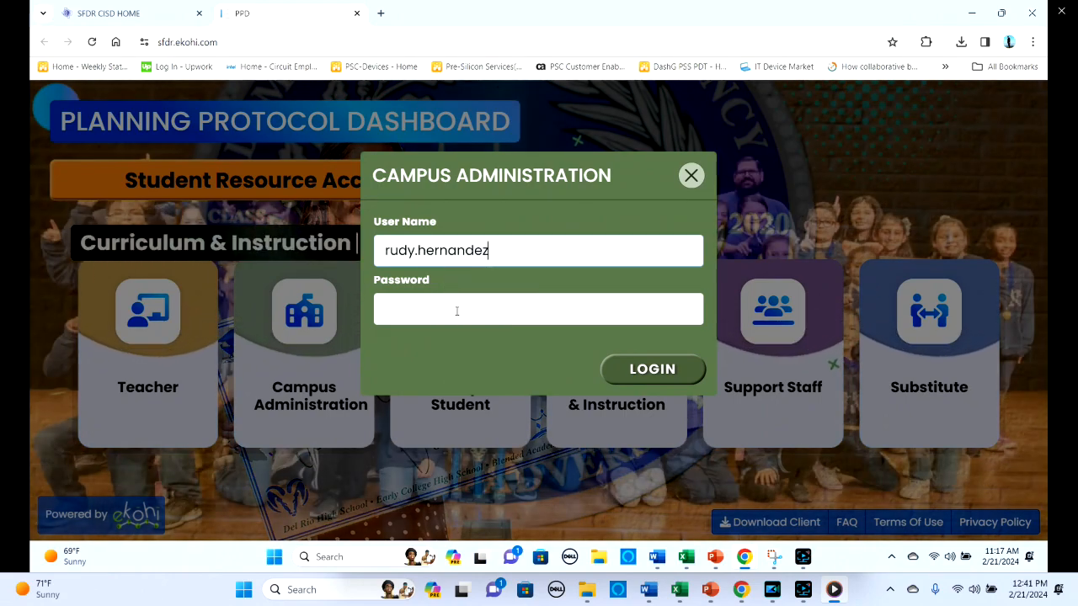
click(453, 313)
text(••••)
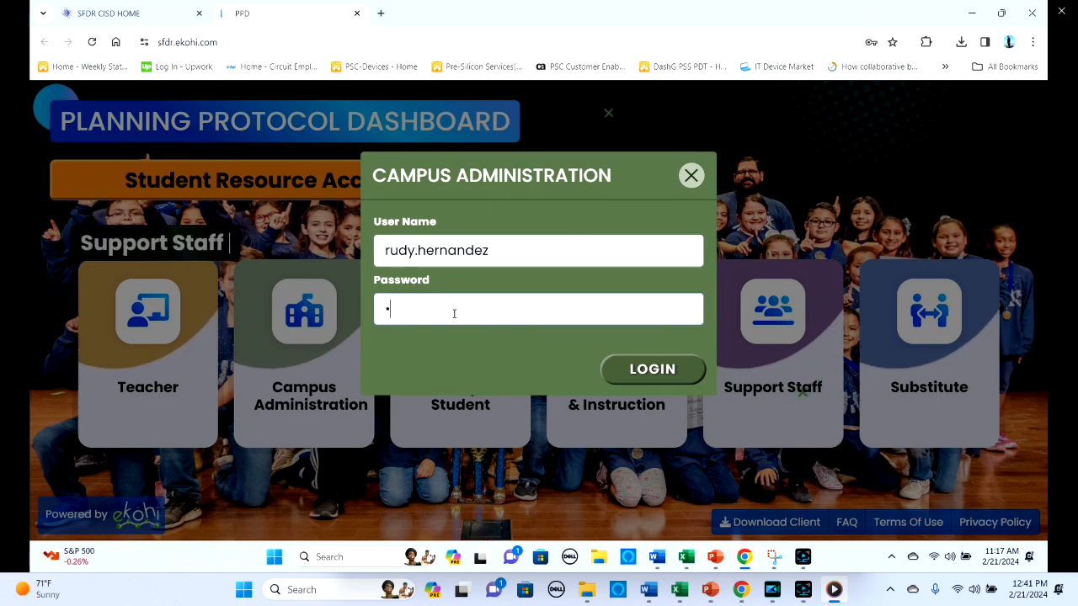
text(••••)
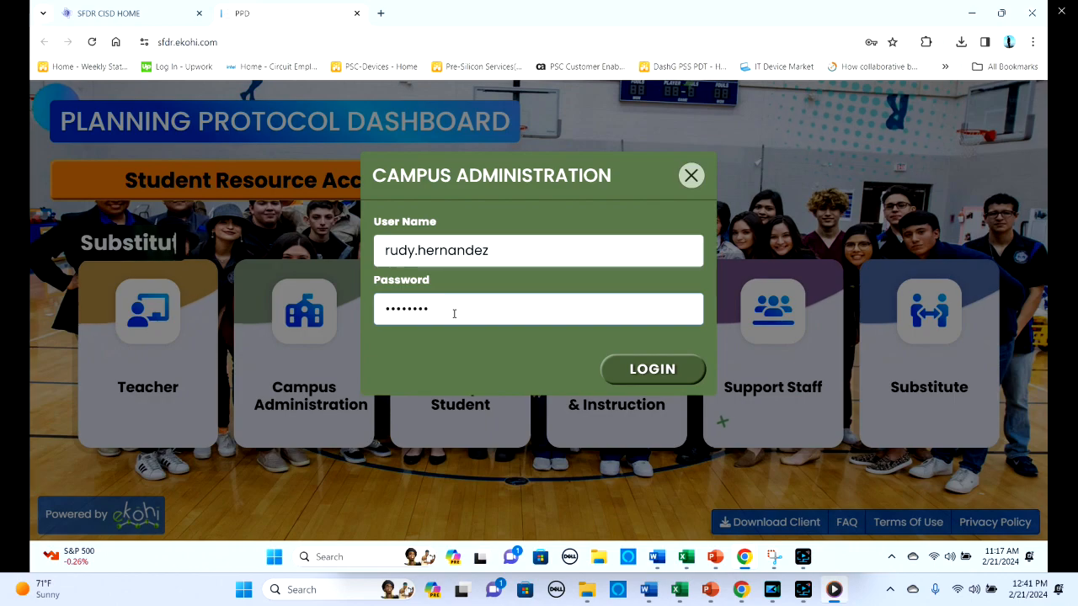
click(643, 377)
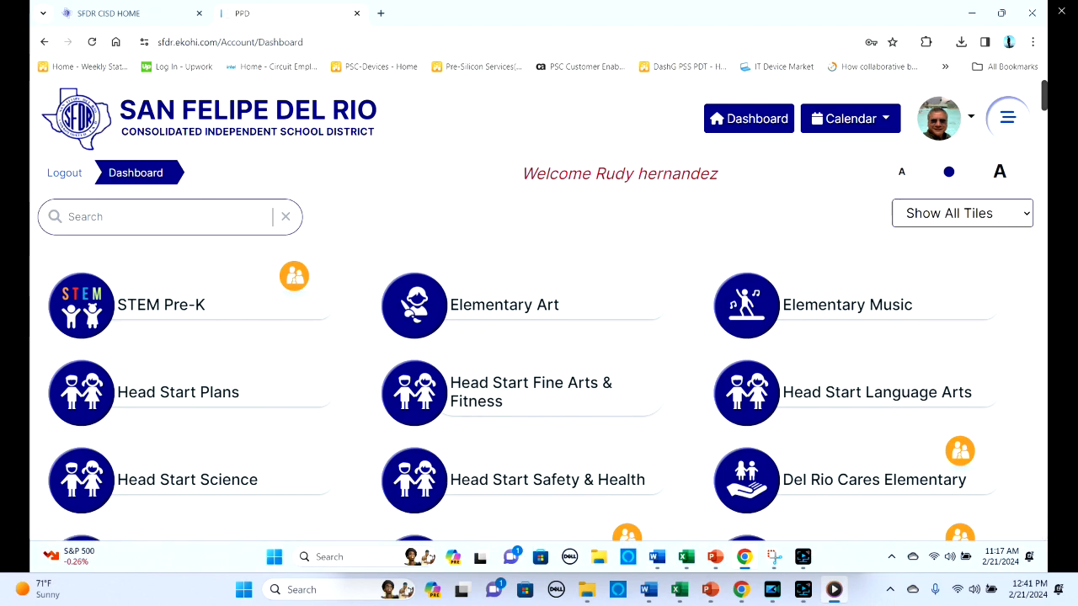
Launch the Data Fellow app under Document Management in the All Applications list
mouse_move(1044, 99)
mouse_down()
mouse_move(986, 345)
mouse_move(1028, 89)
mouse_up()
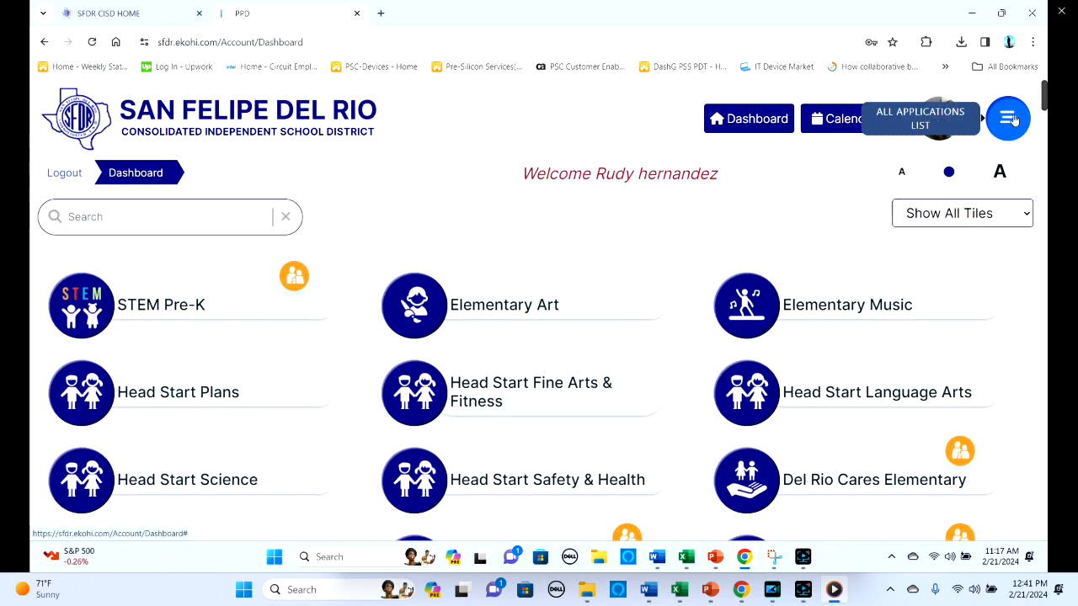
click(1014, 120)
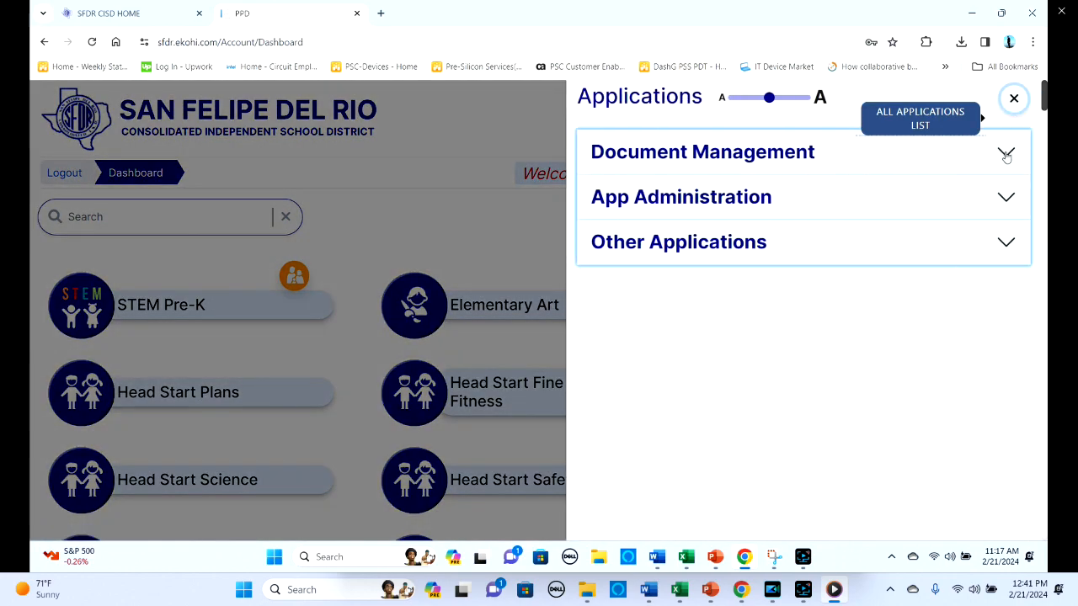
click(1006, 153)
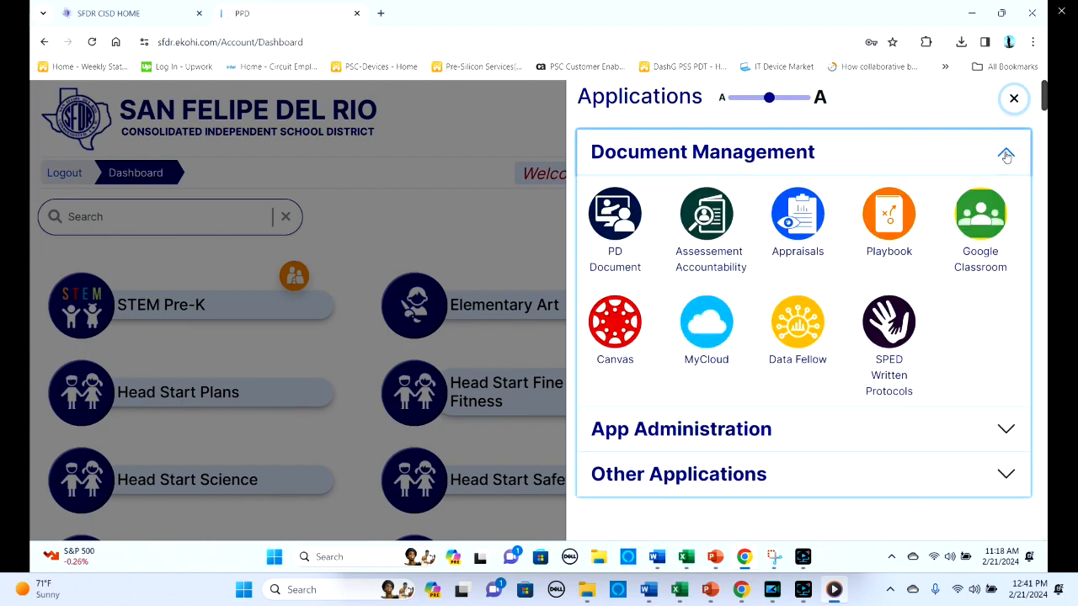
click(795, 321)
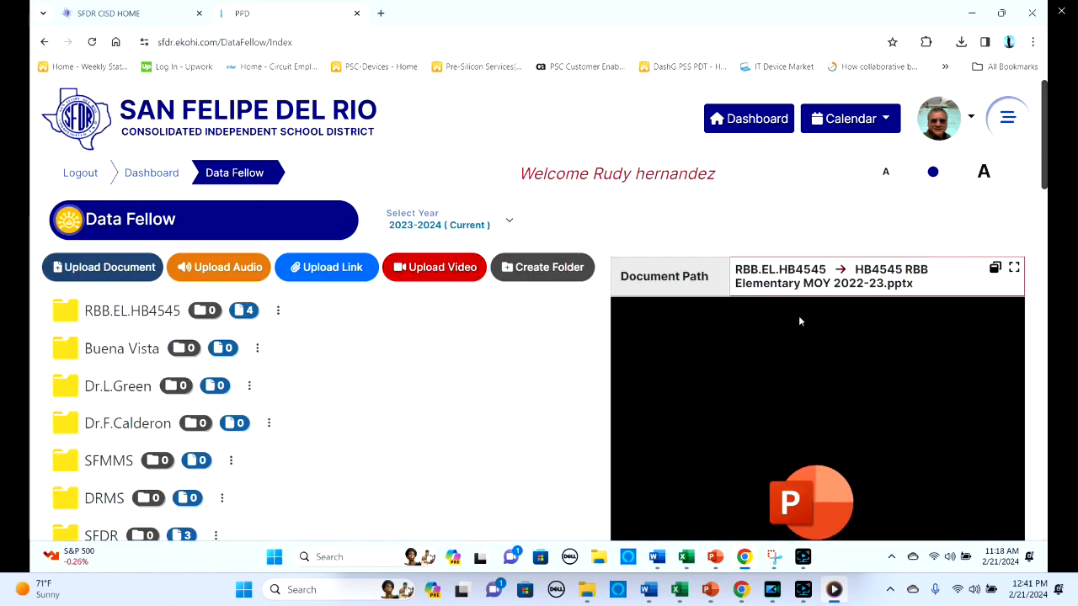
Preview the Dr. Lonnie Green Elementary HB4545 deck and page forward to the last slide, 7
drag(1043, 166, 1001, 248)
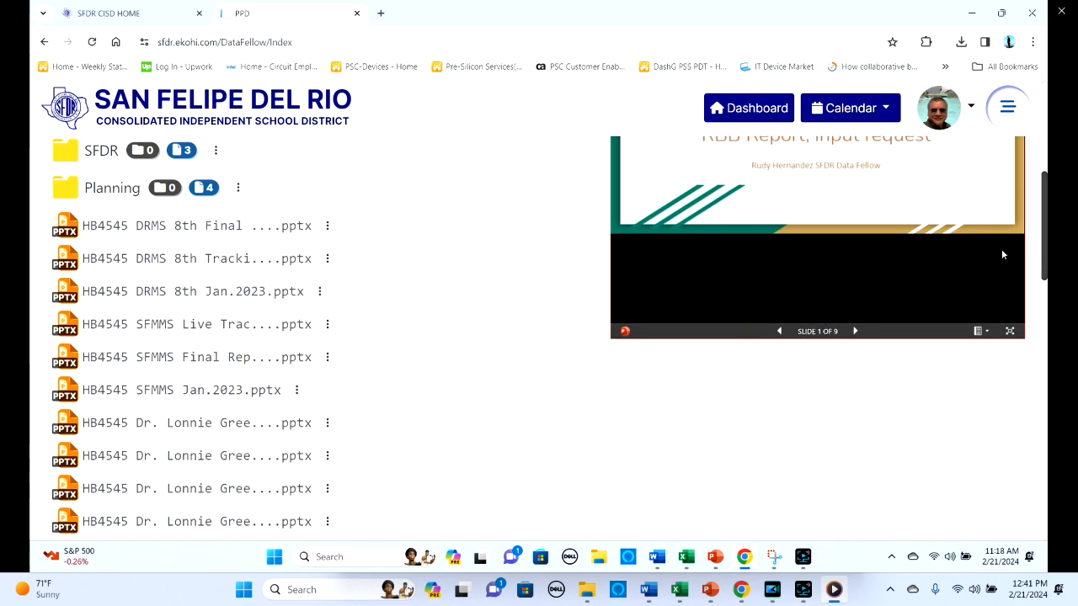
click(186, 427)
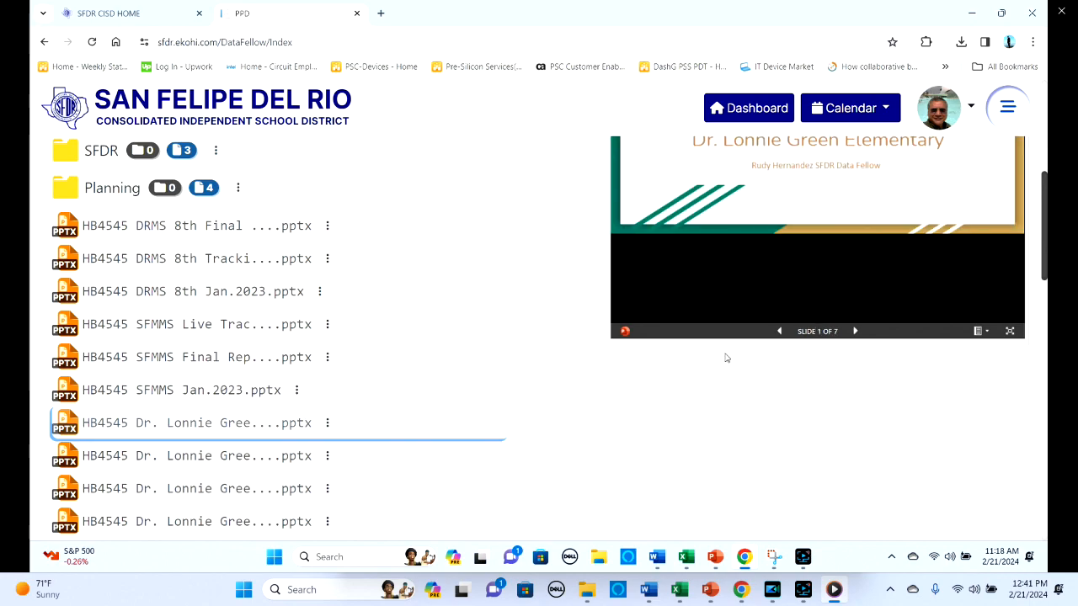
drag(1043, 265, 1044, 227)
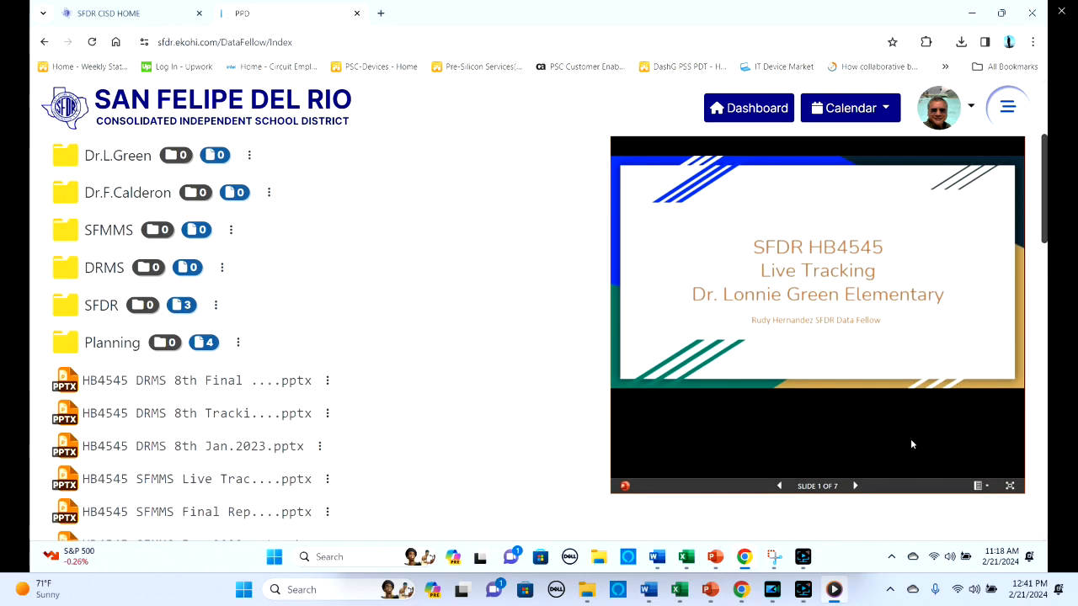
click(855, 486)
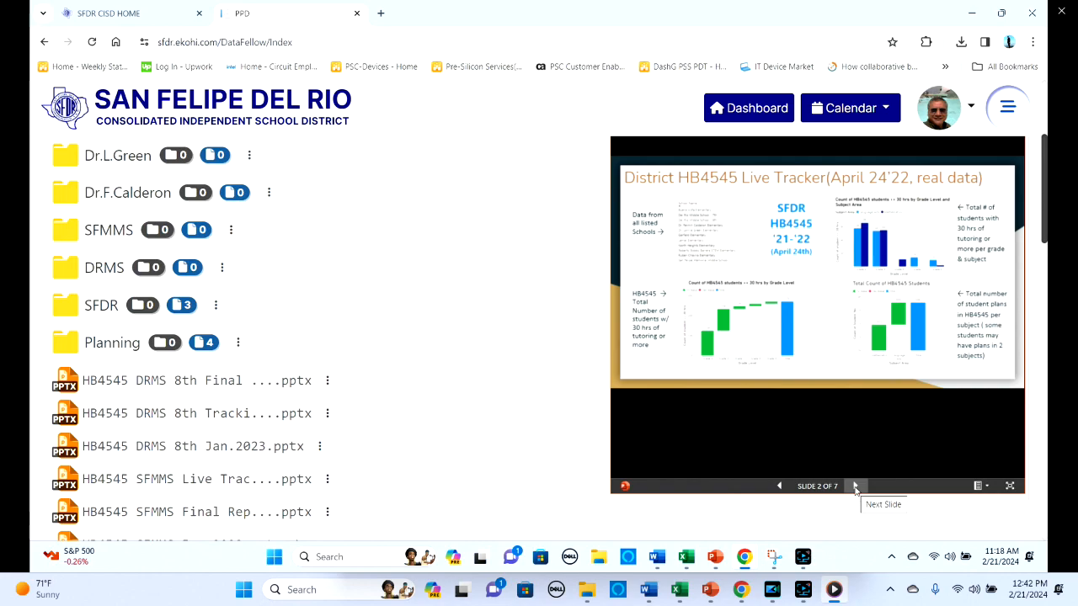
click(855, 486)
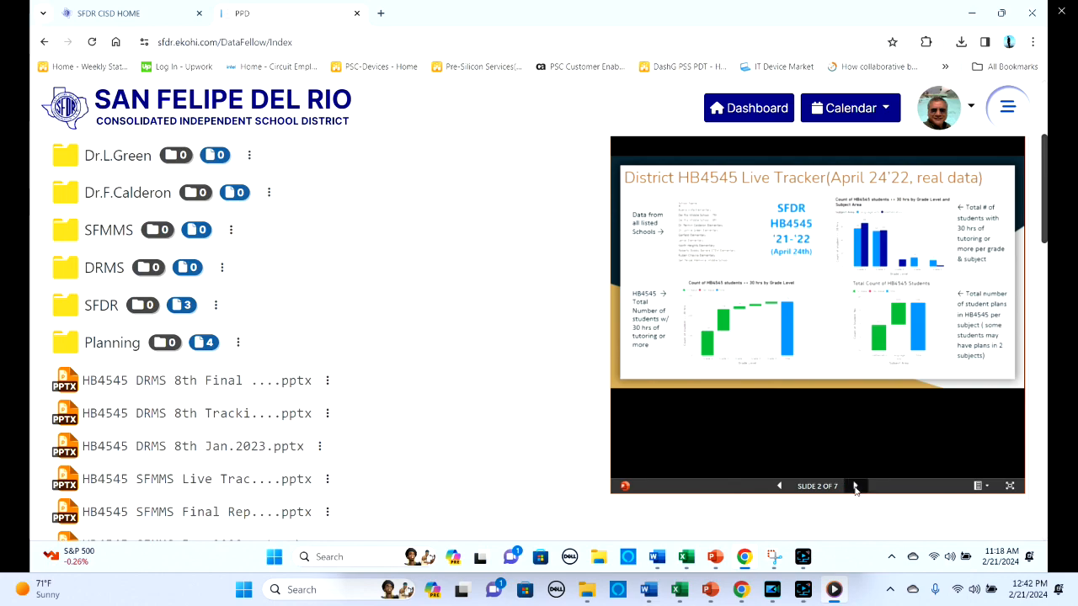
click(855, 486)
click(855, 486)
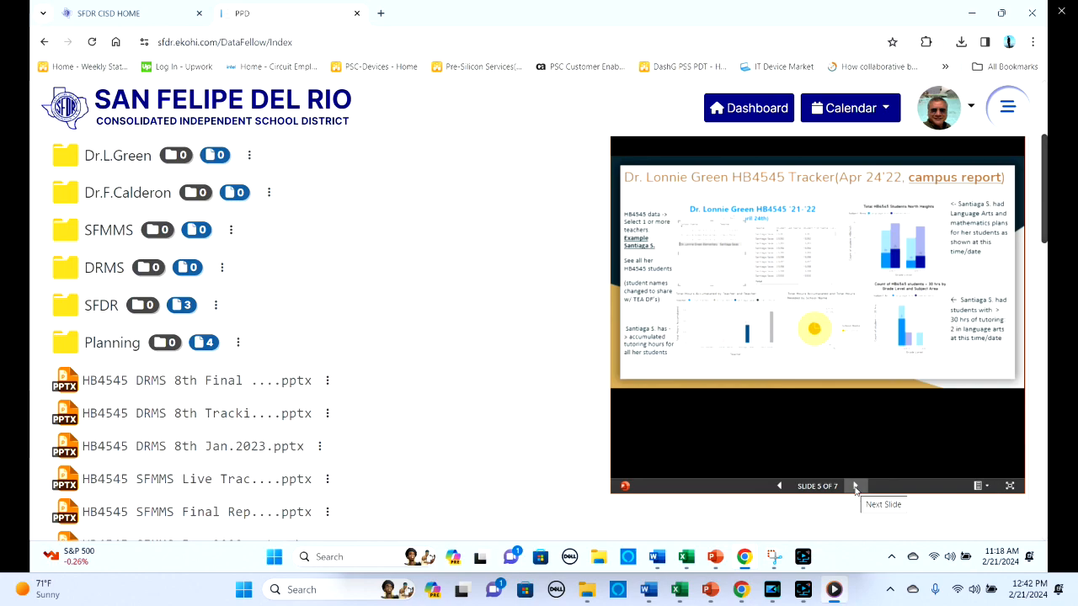
click(855, 487)
click(855, 486)
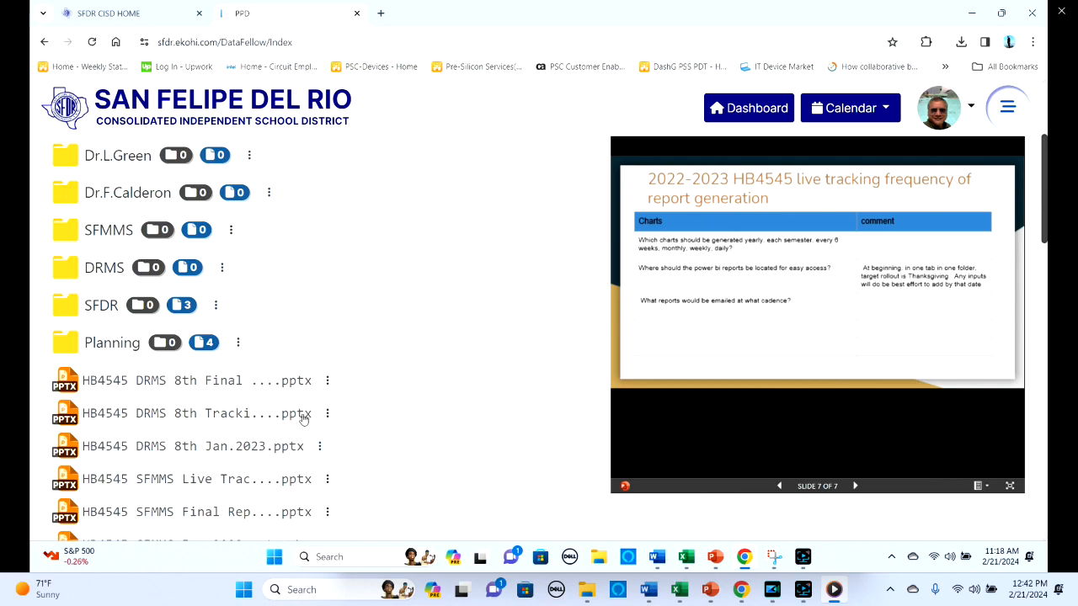
Page back through the deck to the District Report slide, 3 of 7
click(780, 486)
click(779, 485)
click(779, 486)
click(779, 485)
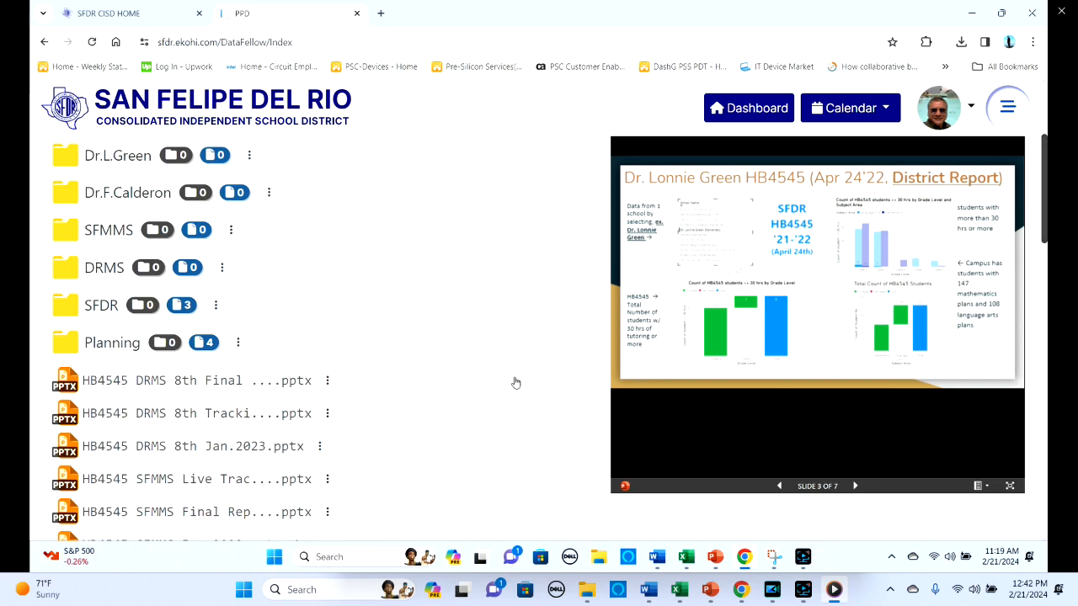
Launch the AIM-HI schools app from the Other Applications group in All Applications
click(1009, 115)
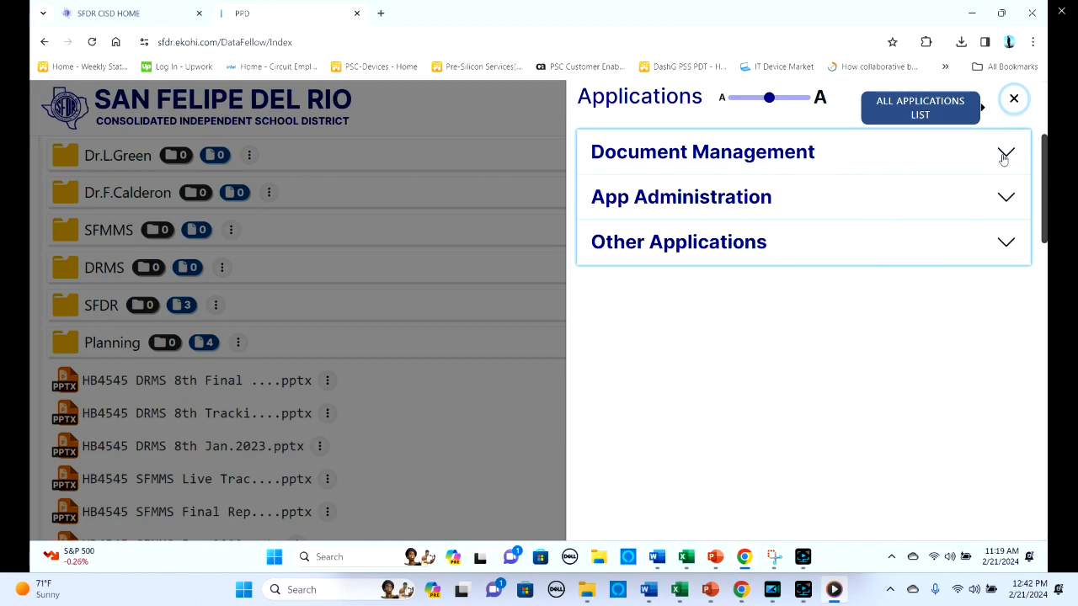
click(1003, 158)
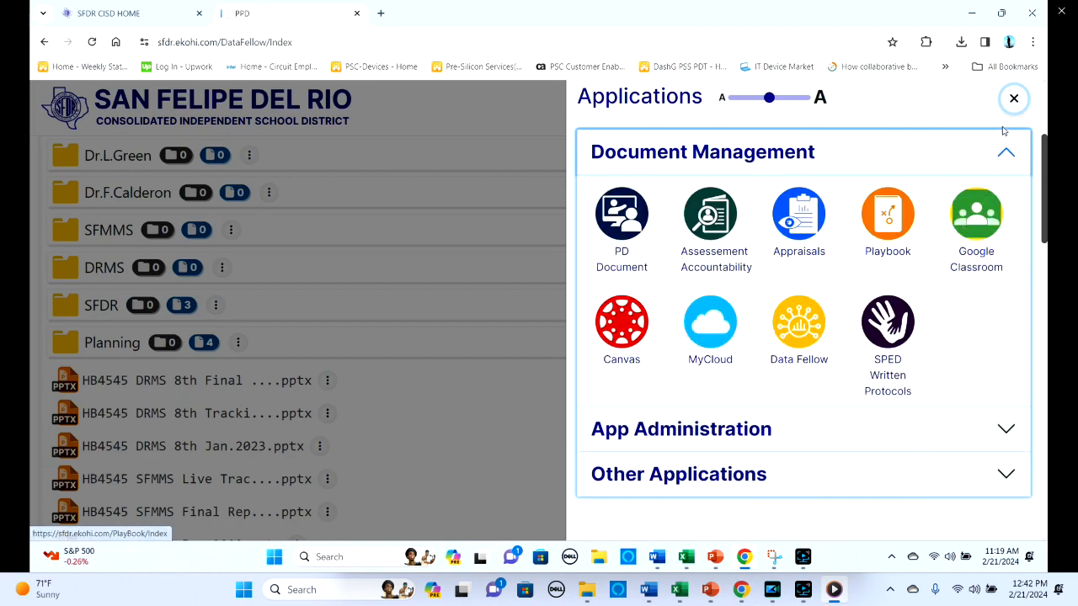
click(1004, 155)
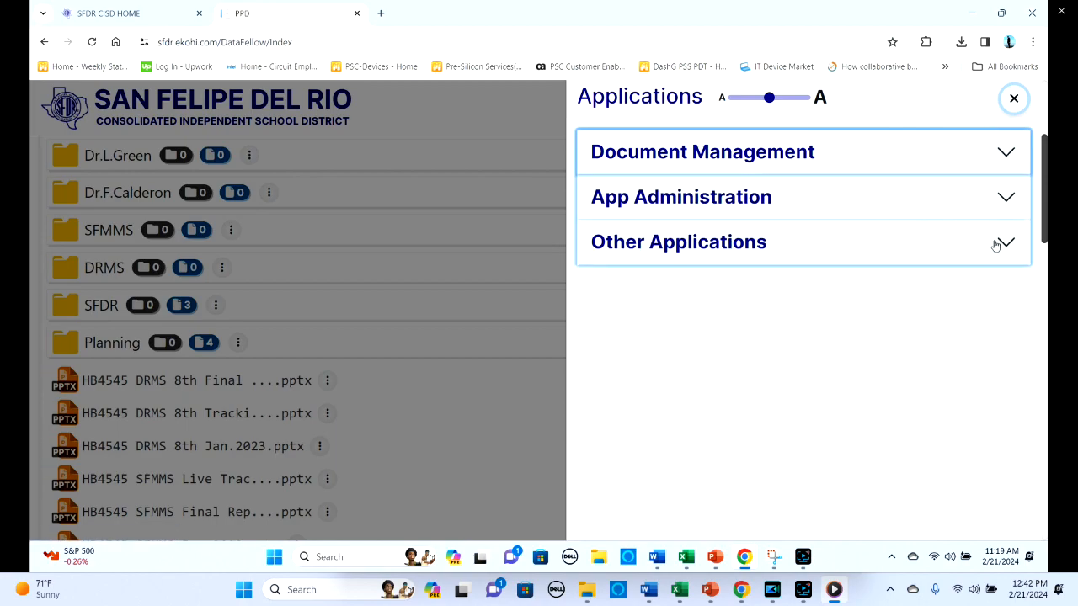
click(1001, 248)
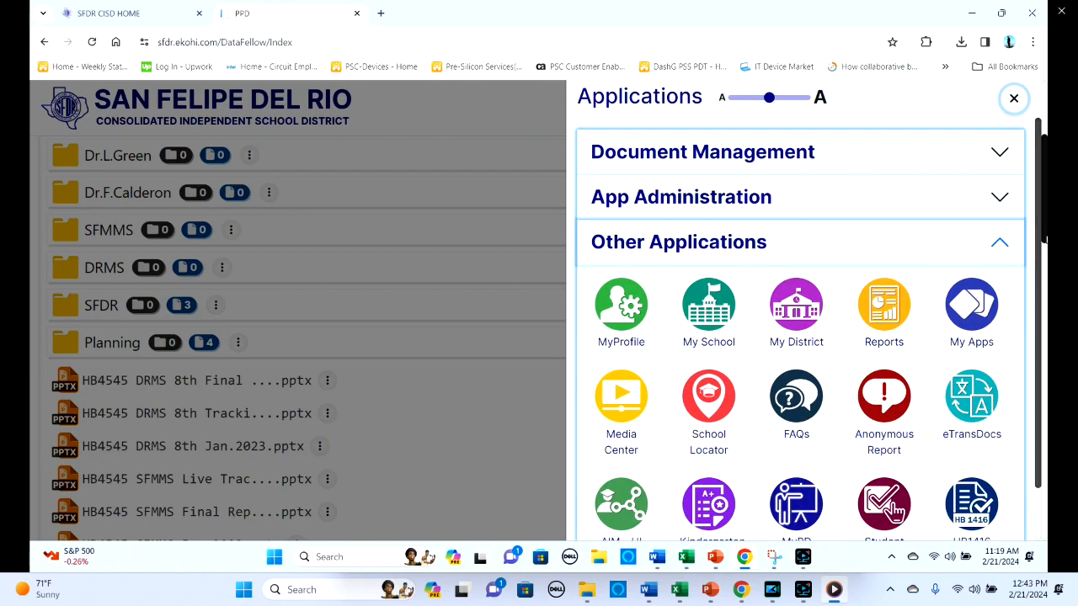
scroll(1042, 240, down, 3)
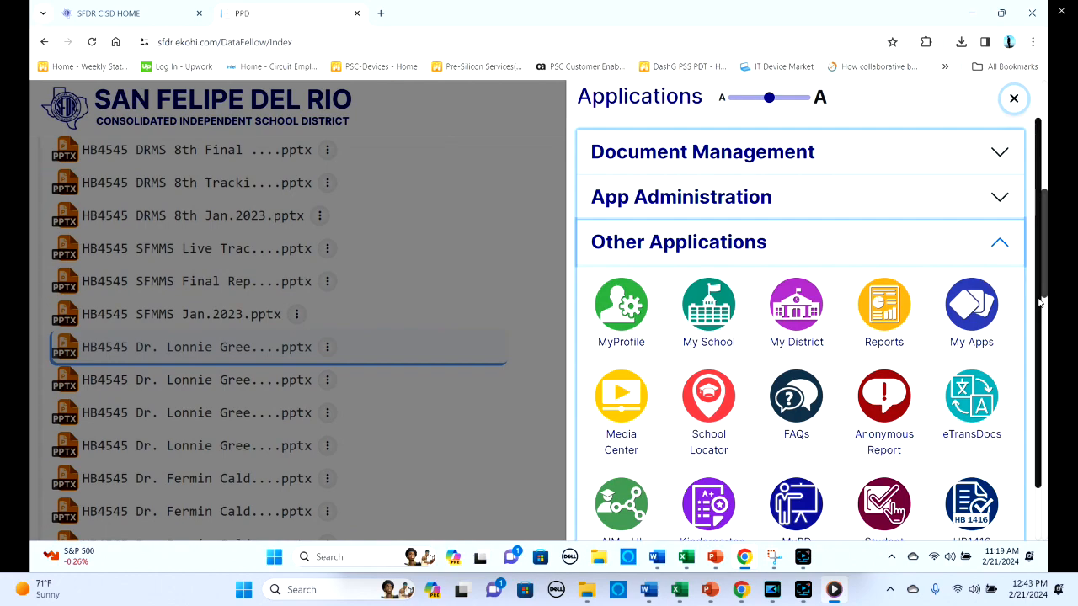
click(623, 499)
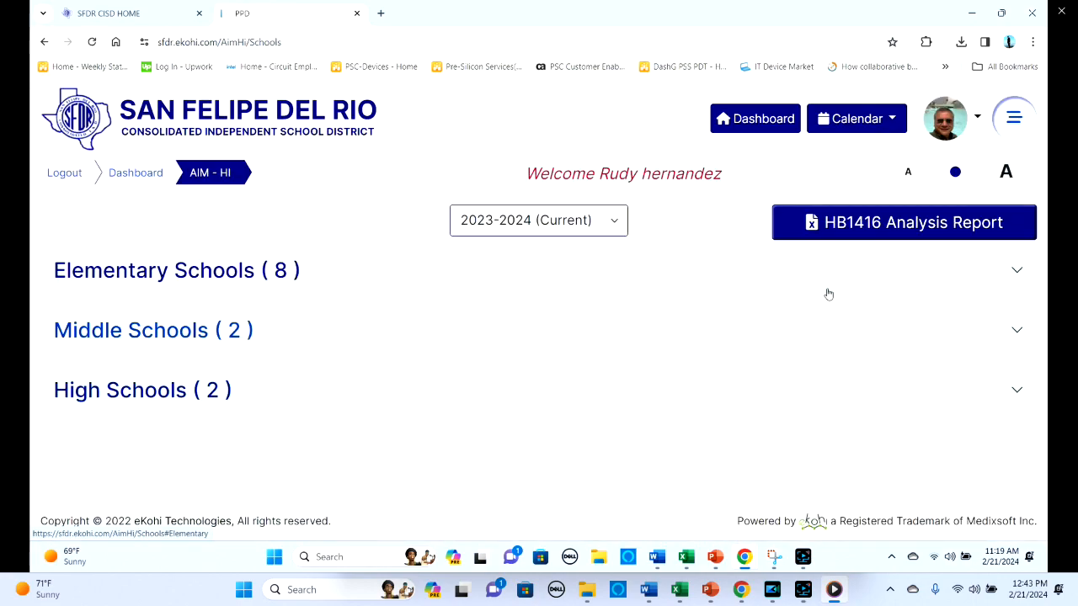
Generate the HB1416 detailed CSV report with only Lamar Elementary selected and download it
click(897, 236)
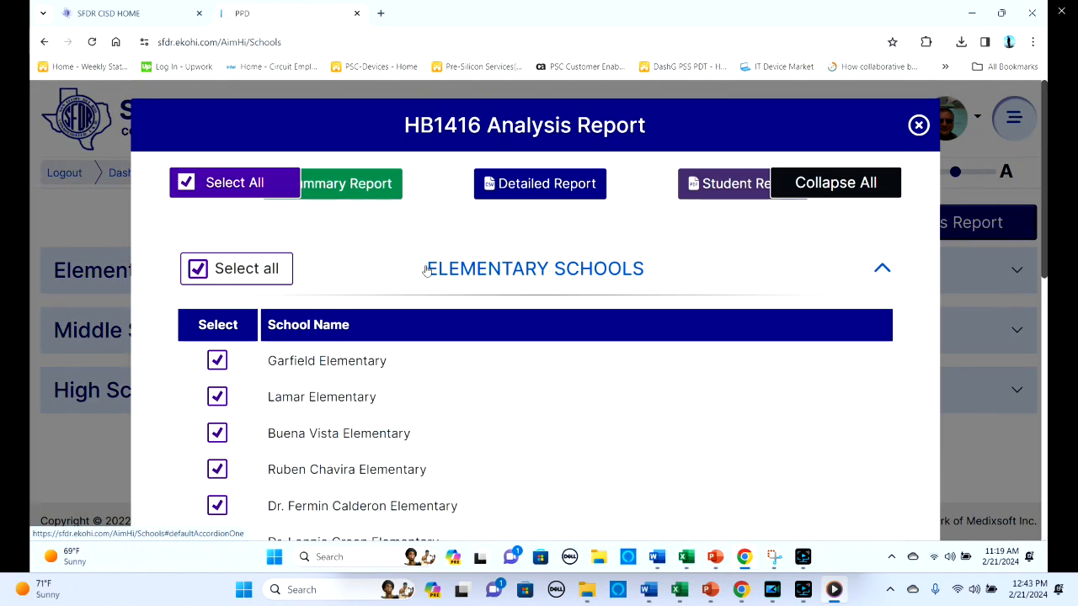
click(198, 269)
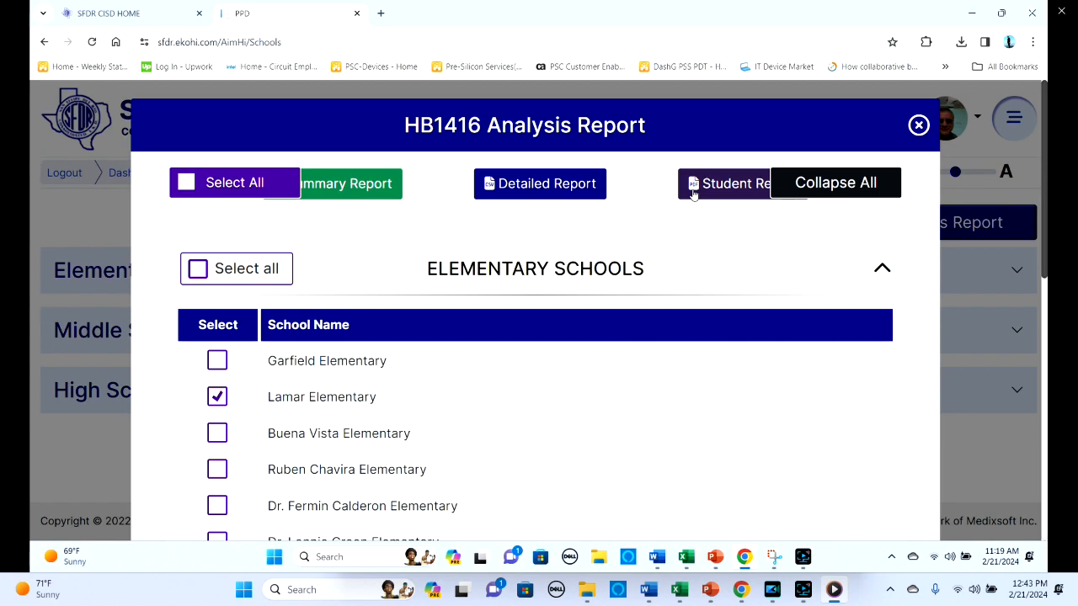
click(571, 193)
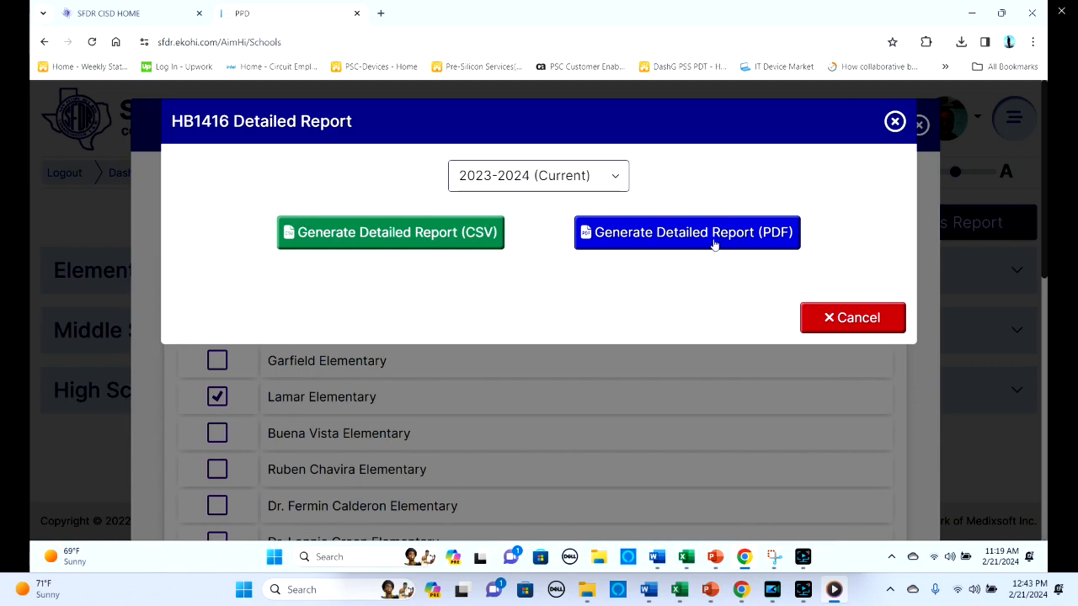
click(422, 238)
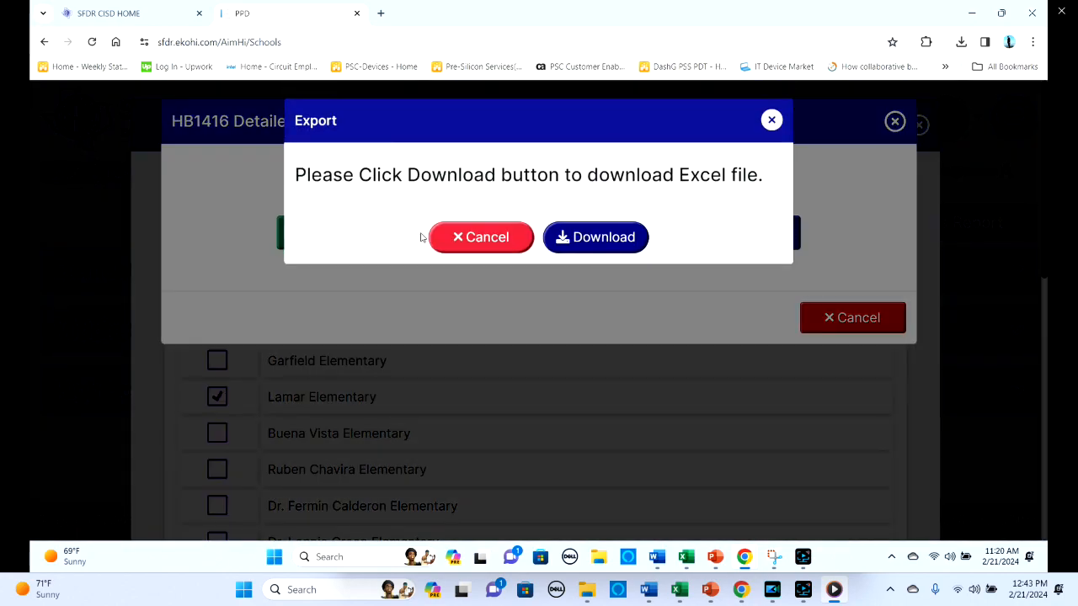
click(603, 236)
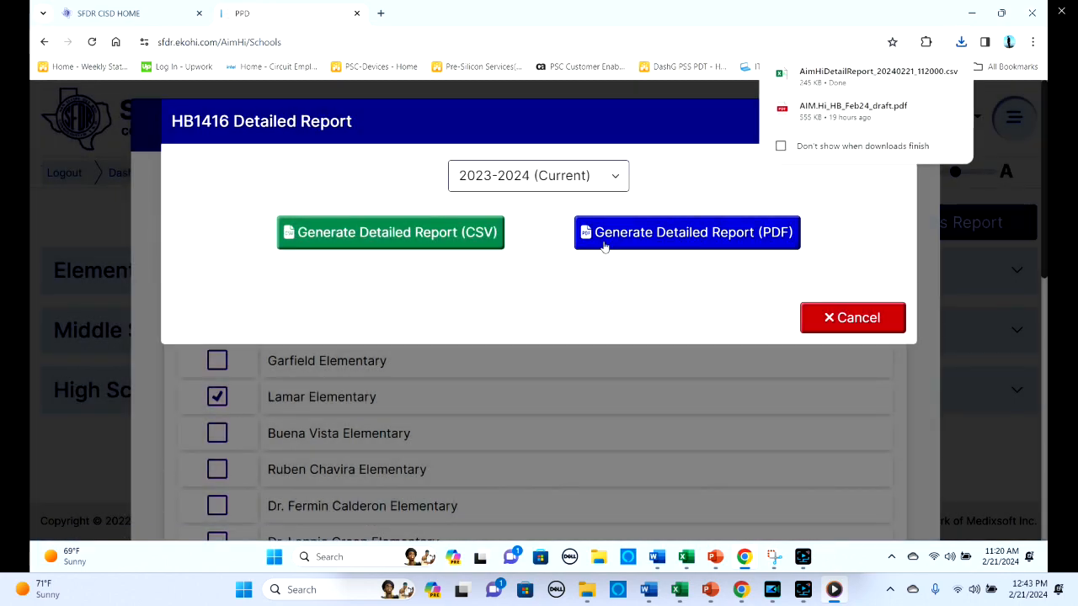
mouse_move(829, 74)
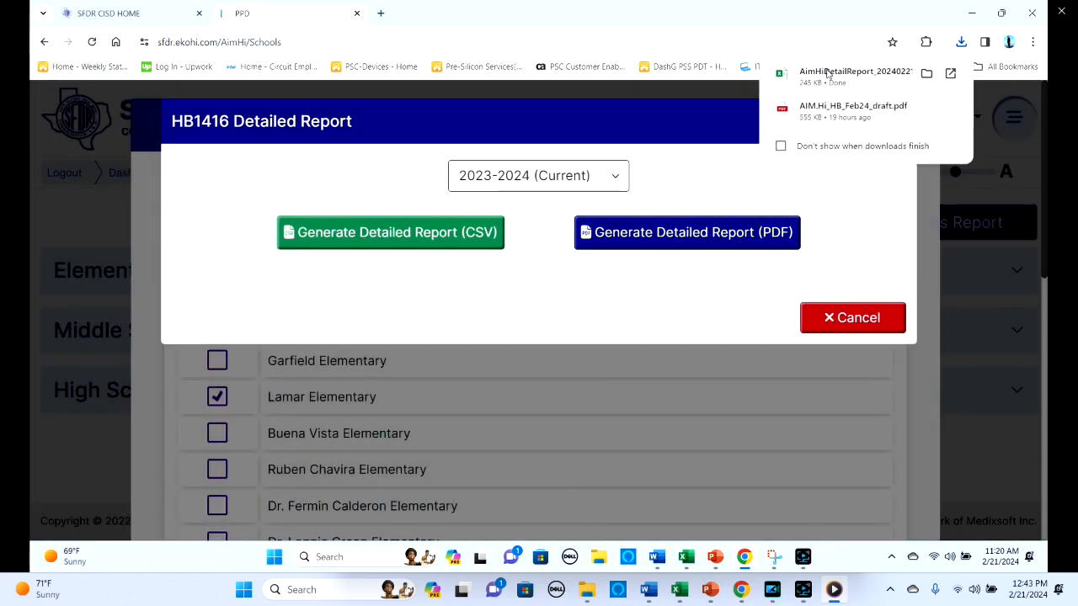
Open the downloaded CSV in Excel and step down the School Name column
click(829, 74)
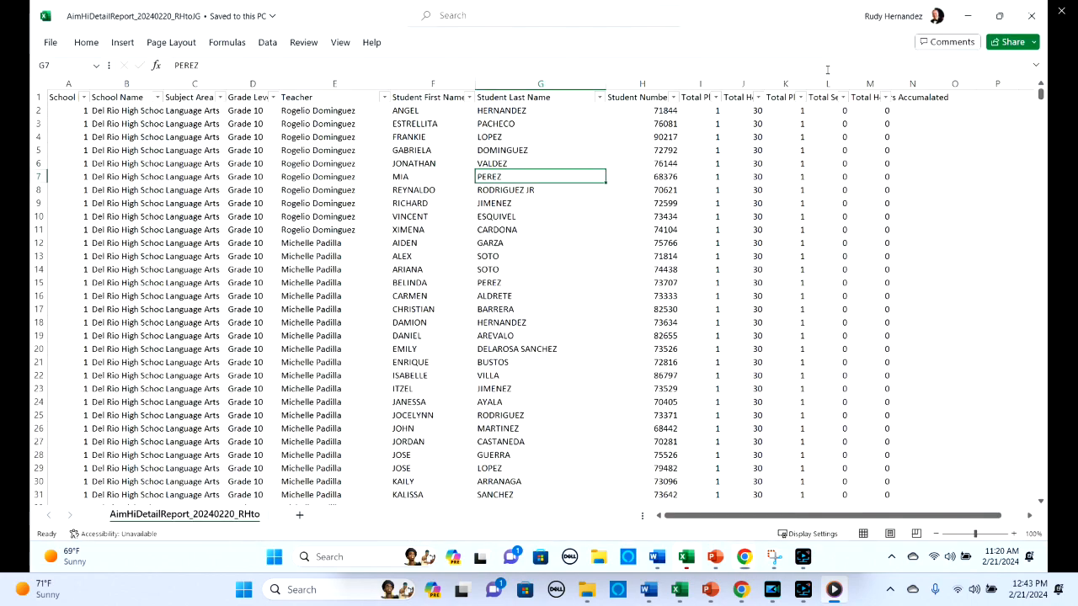
click(502, 136)
key(Left)
key(Left)
key(Left)
key(Left)
key(Left)
key(Left)
key(Left)
key(Left)
key(Left)
key(Left)
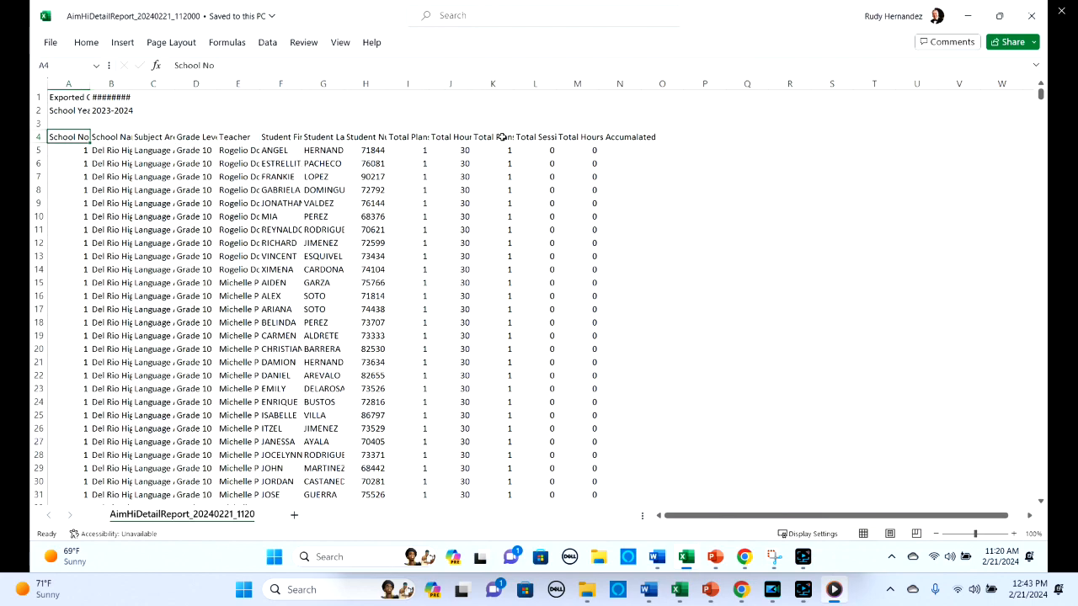
key(Down)
key(Down)
key(Down)
key(Down)
key(Down)
key(Down)
key(Down)
key(Down)
key(Down)
key(Down)
key(Down)
key(Down)
key(Down)
key(Down)
key(Down)
key(Down)
key(Down)
key(Down)
key(Down)
key(Down)
key(Right)
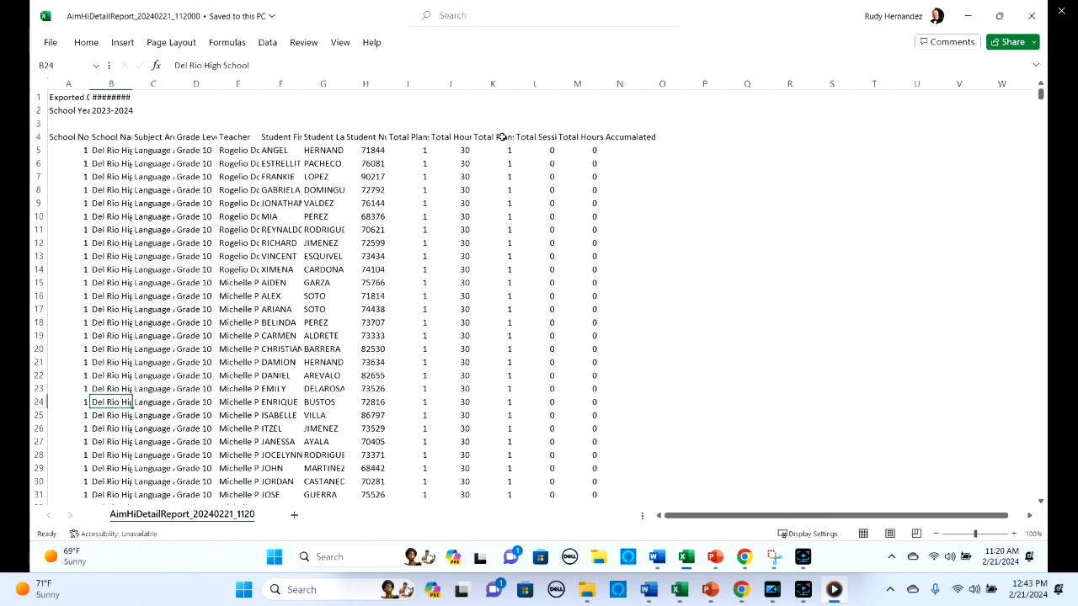
key(Down)
key(Down)
key(Down)
key(Down)
key(Down)
key(Down)
key(Down)
key(Down)
key(Down)
key(Down)
key(Down)
key(Down)
key(Down)
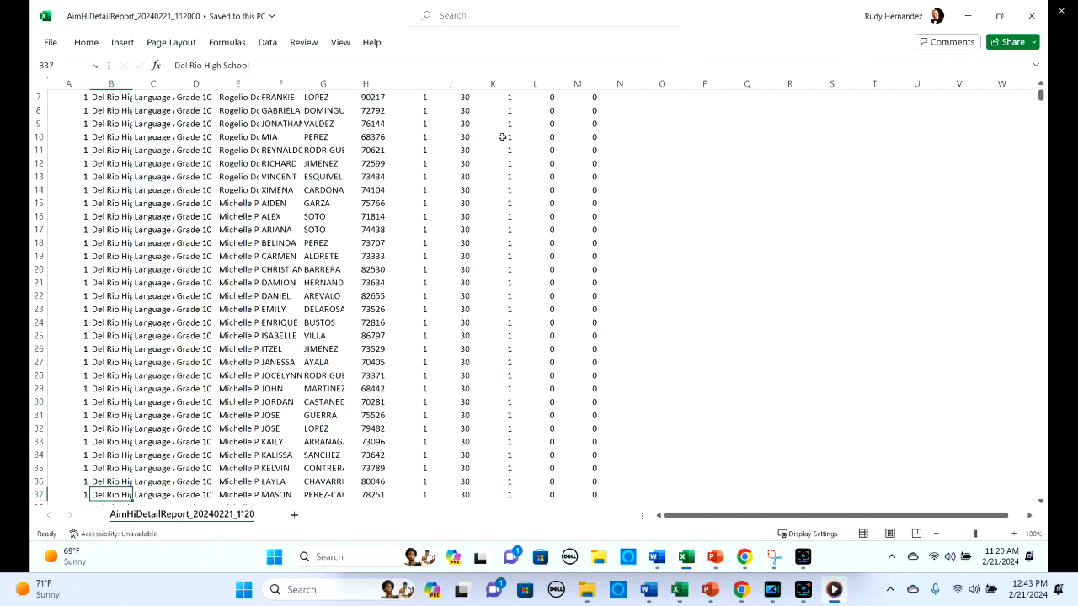
key(Down)
key(Down)
key(Down)
key(Down)
key(Down)
key(Down)
key(Down)
key(Down)
key(Down)
key(Down)
key(Down)
key(Down)
key(Down)
key(Down)
key(Down)
key(Down)
key(Down)
key(Down)
key(Down)
key(Down)
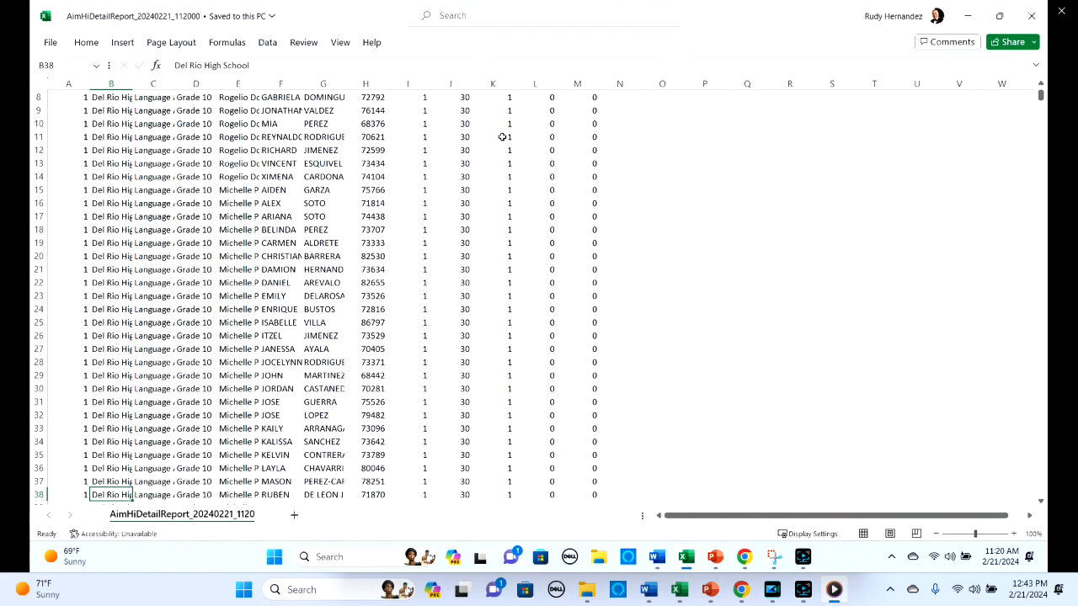
key(Down)
key(Down)
key(Down)
key(Down)
key(Down)
key(Down)
key(Down)
key(Down)
key(Down)
key(Down)
key(Down)
key(Down)
key(Down)
key(Down)
key(Down)
key(Down)
key(Down)
key(Down)
key(Down)
key(Down)
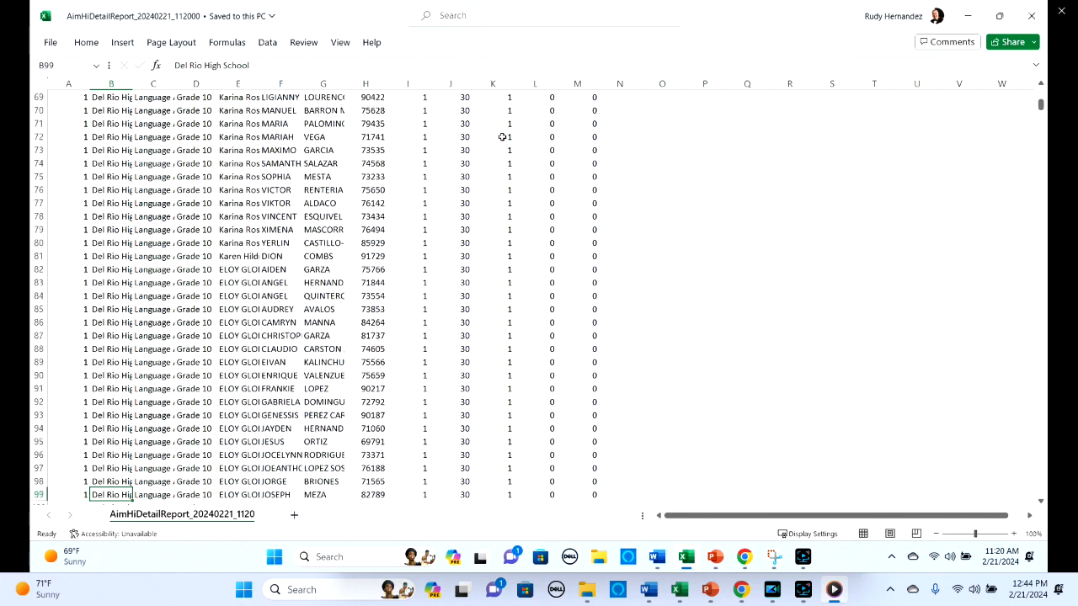
key(Down)
key(Down)
key(Down)
key(Down)
key(Down)
key(Down)
key(Down)
key(Down)
key(Down)
key(Down)
key(Down)
key(Down)
key(Down)
key(Down)
key(Down)
key(Down)
key(Down)
key(Down)
key(Down)
key(Down)
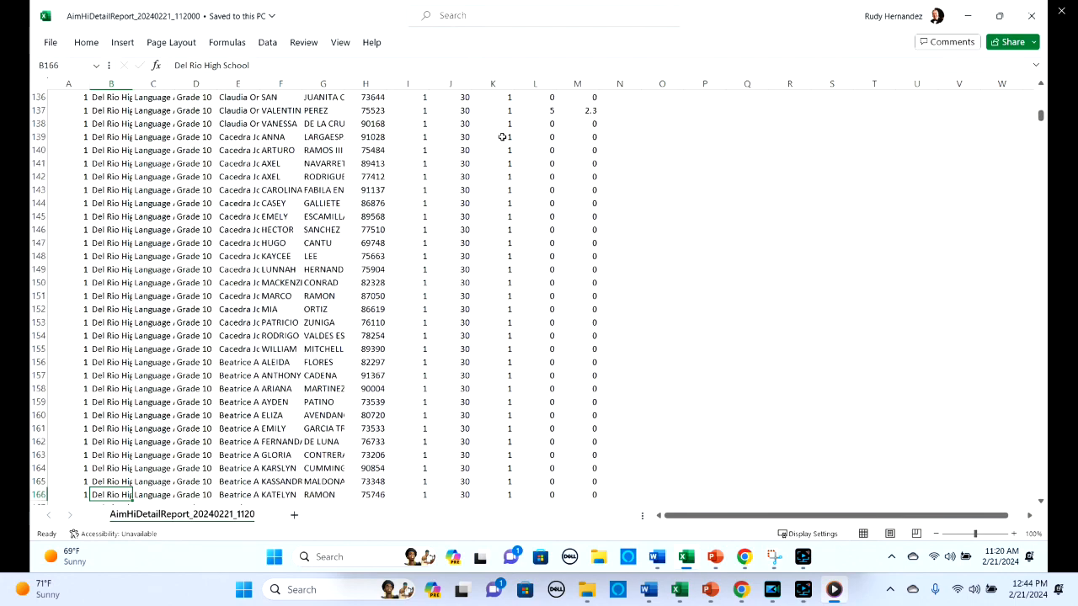
Scroll through the rest of the report, then close both Excel workbooks
click(1042, 281)
click(1042, 281)
click(1042, 284)
click(1042, 285)
click(1042, 274)
click(1042, 252)
click(1041, 228)
drag(1040, 160, 1010, 426)
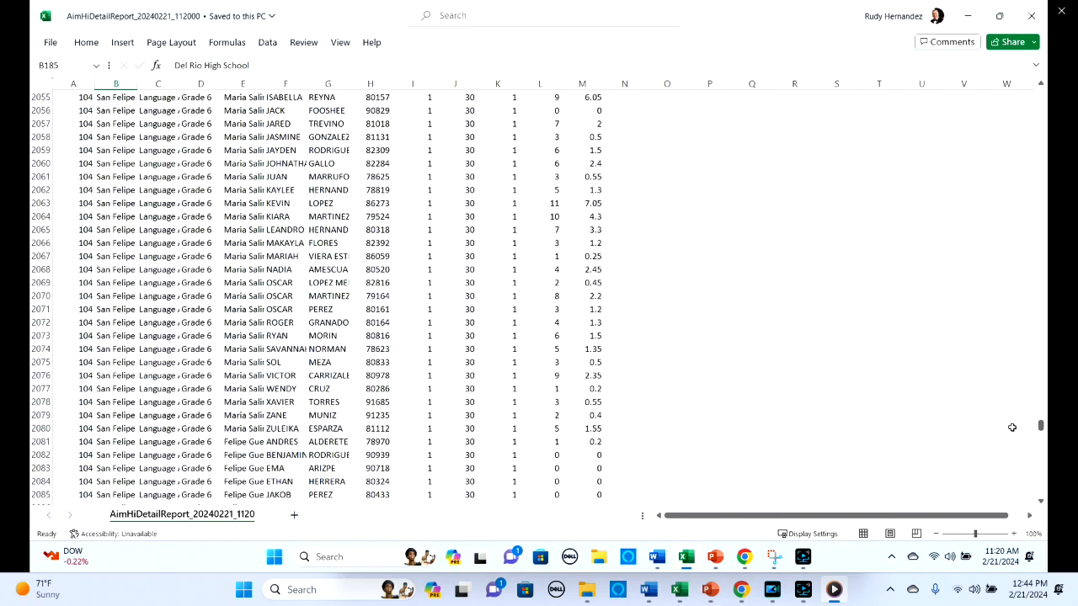
click(1031, 23)
click(1030, 19)
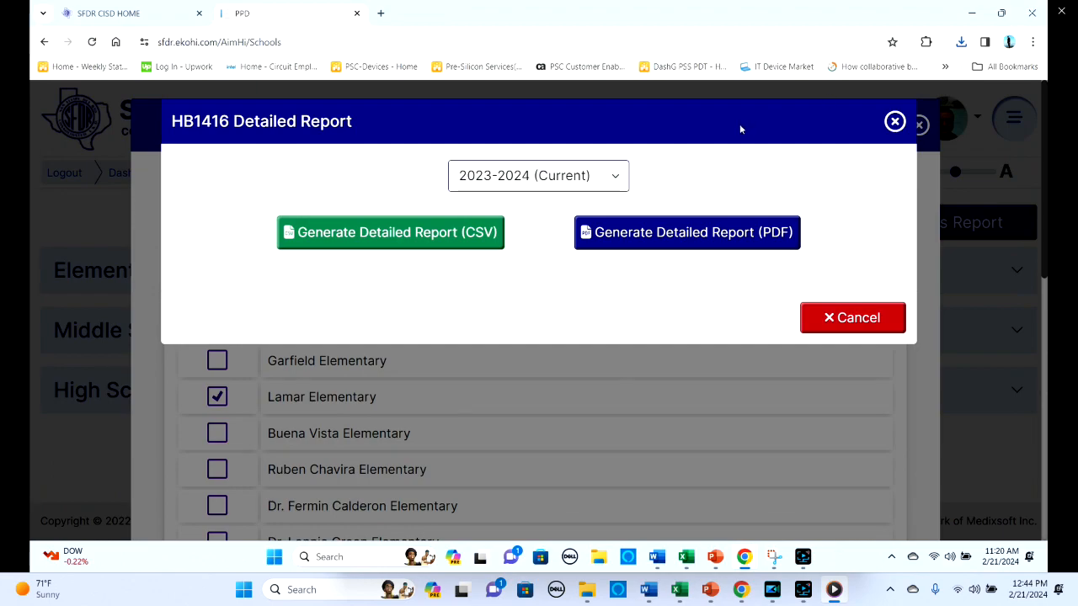
Close the Detailed Report dialog and deselect all middle and high schools, leaving only Lamar Elementary
click(895, 122)
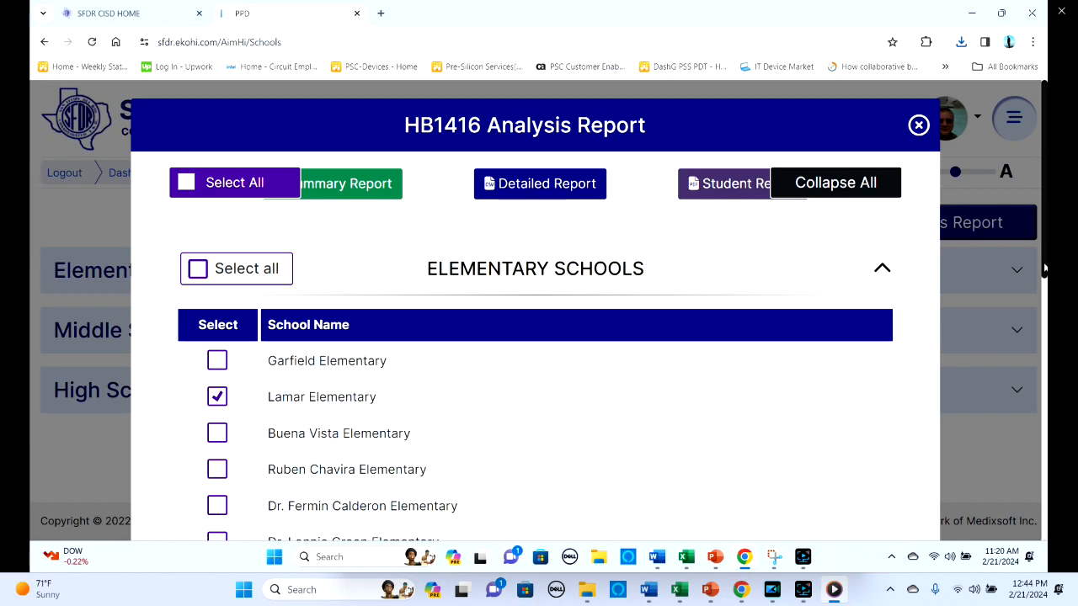
scroll(993, 466, down, 5)
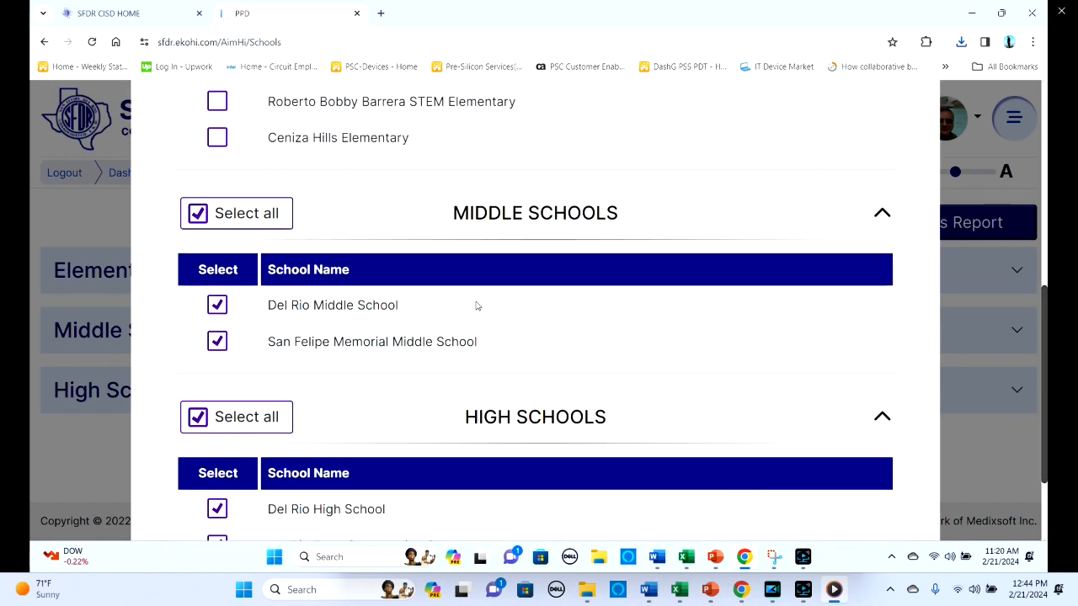
click(196, 215)
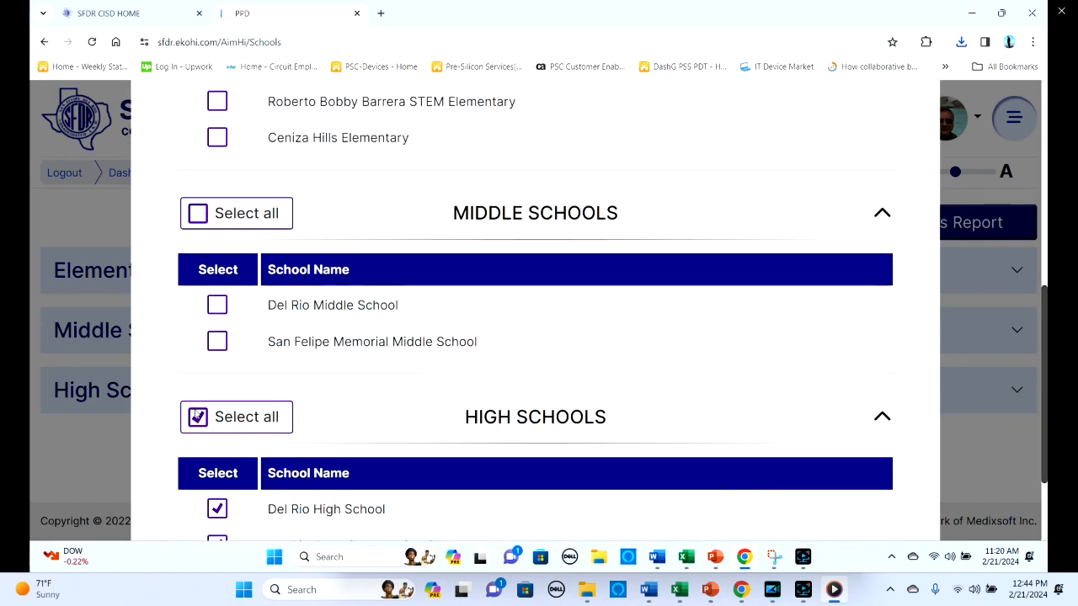
click(198, 418)
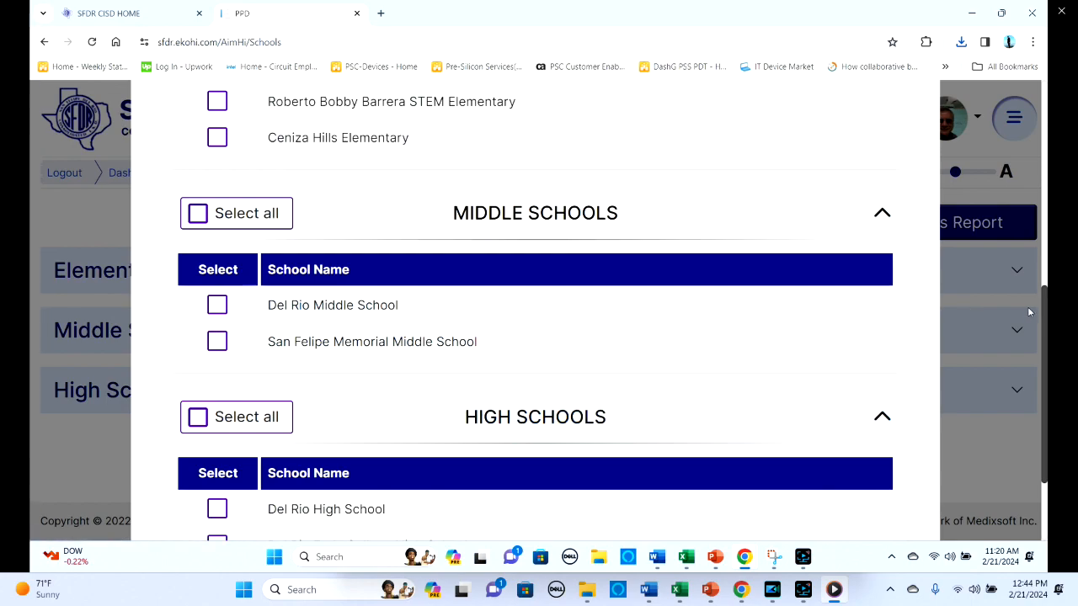
scroll(1027, 336, down, 2)
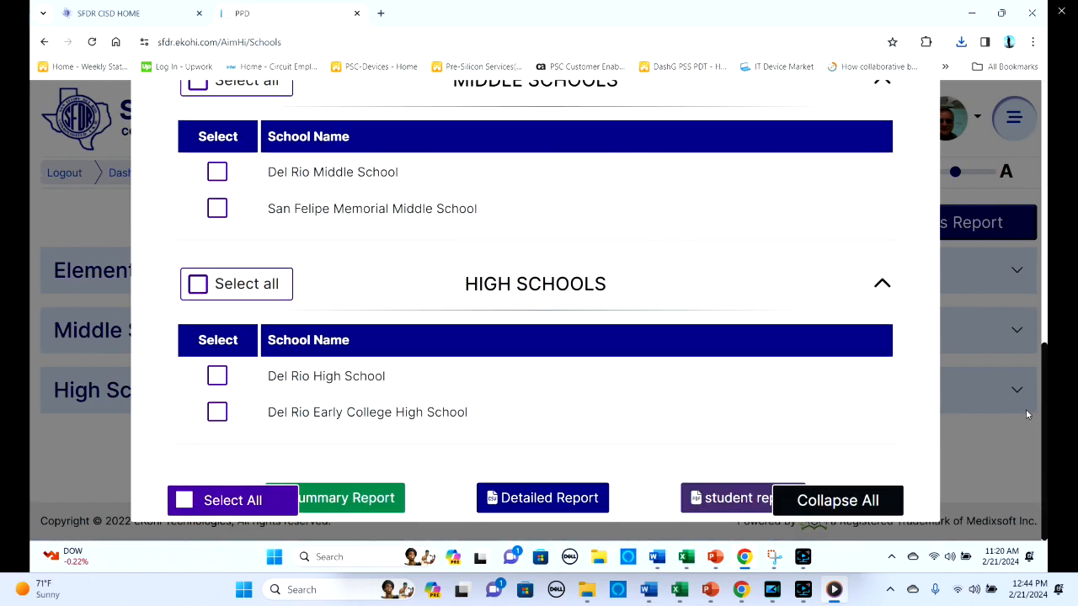
scroll(1026, 415, up, 5)
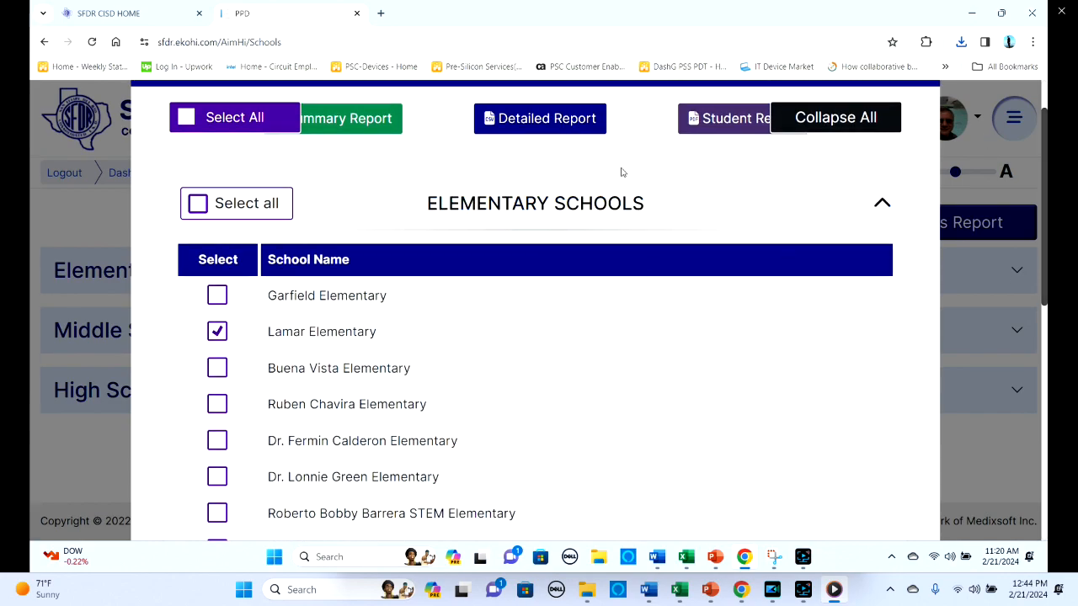
Generate and download the Lamar-only CSV, AimHiDetailReport_20240221_112104.csv, and open it
click(509, 123)
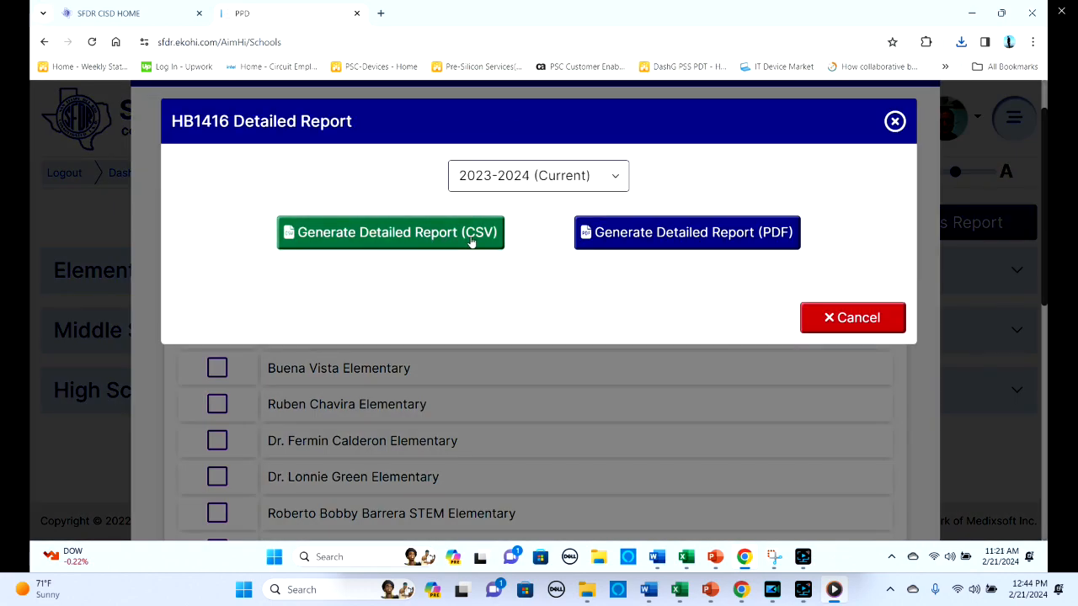
click(409, 238)
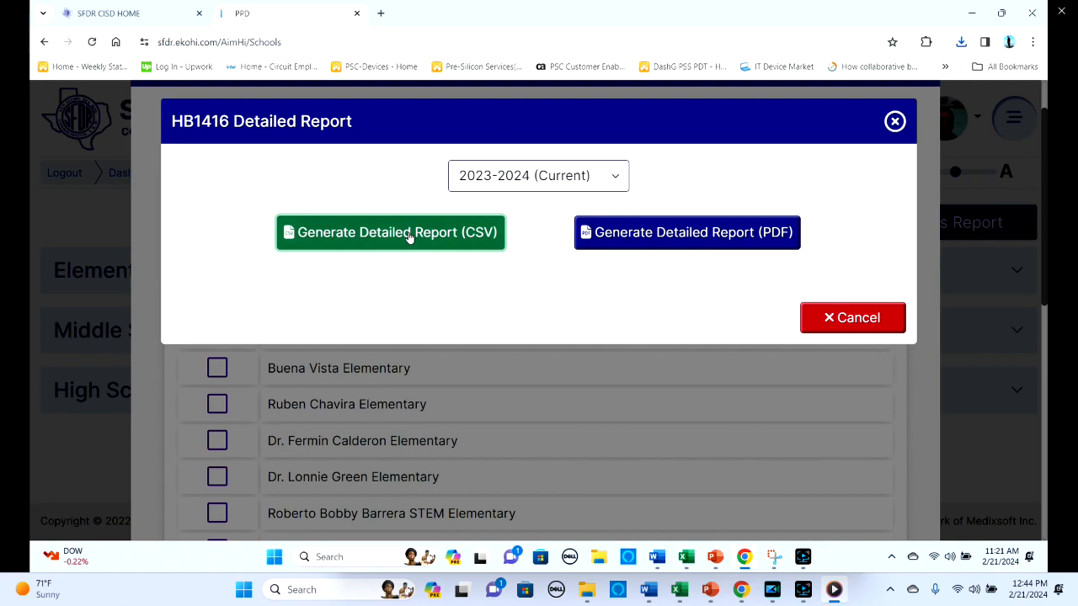
click(594, 239)
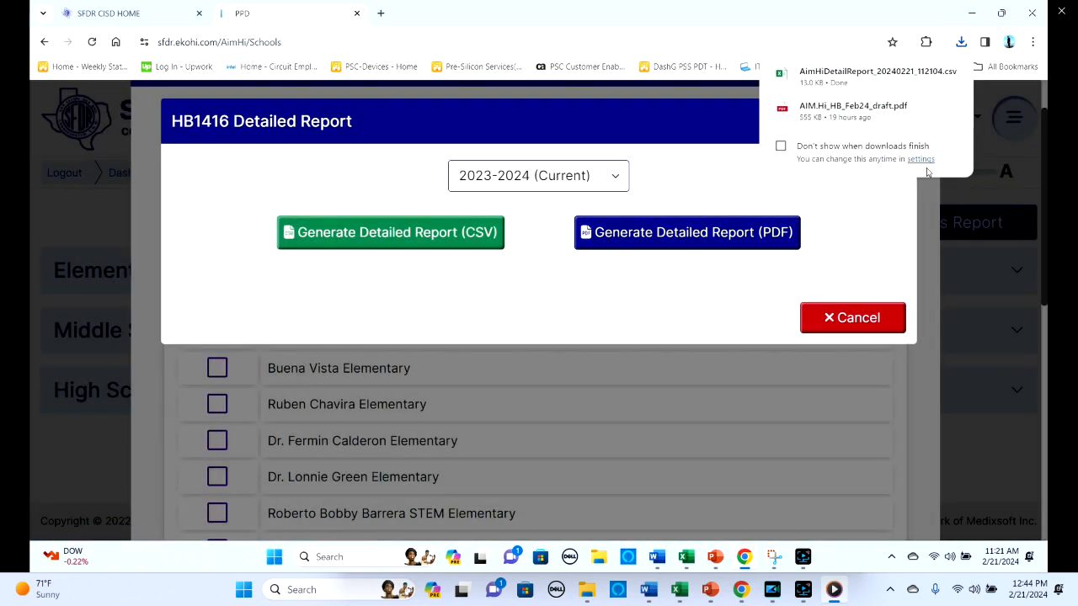
click(831, 77)
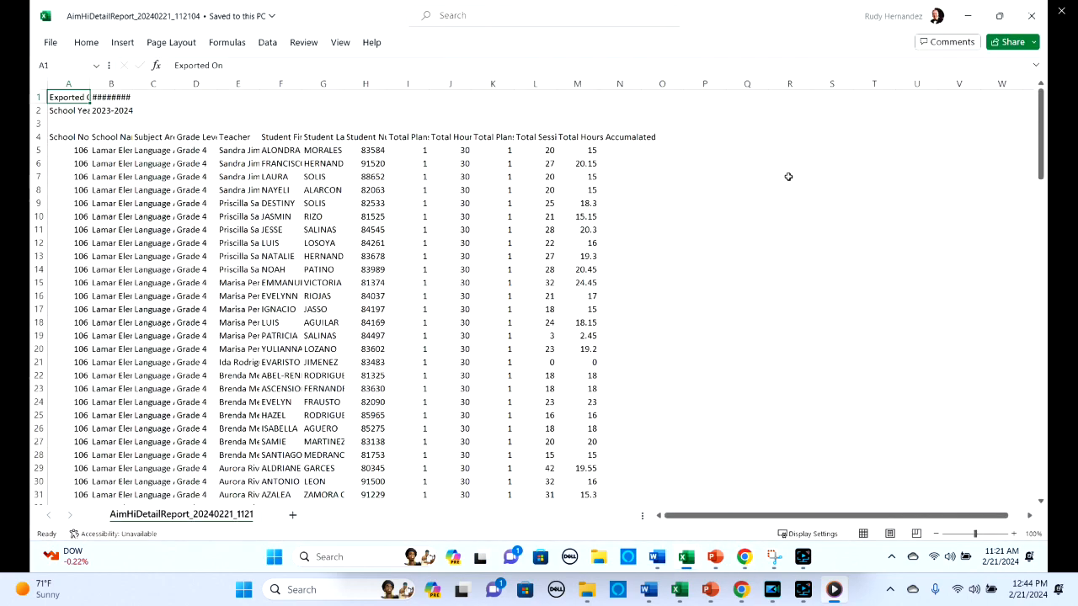
AutoFit columns B and C so school names and subject areas show in full
drag(1040, 172, 929, 104)
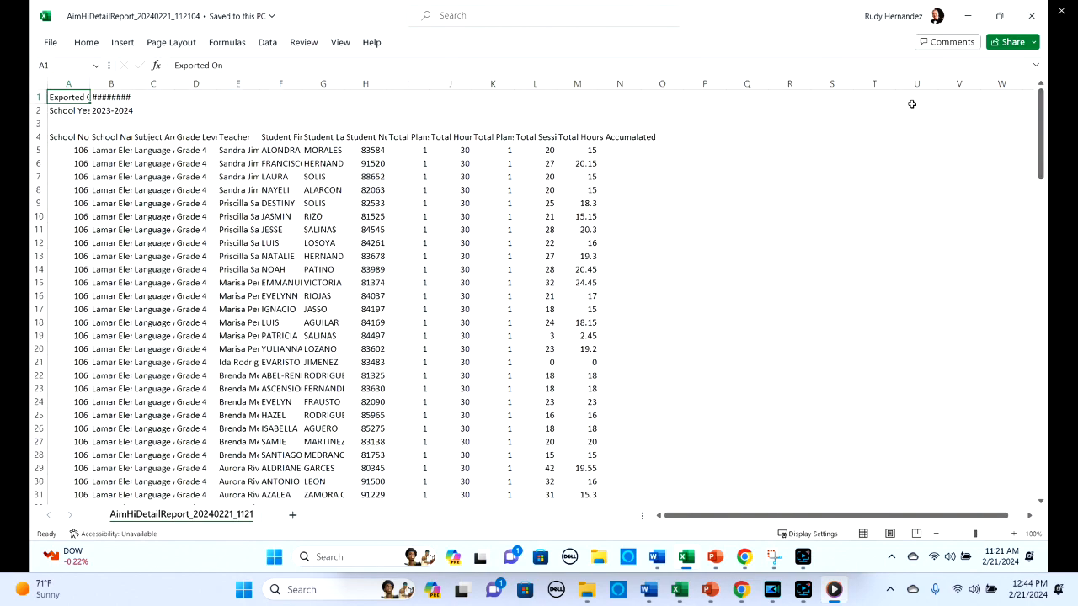
double_click(132, 84)
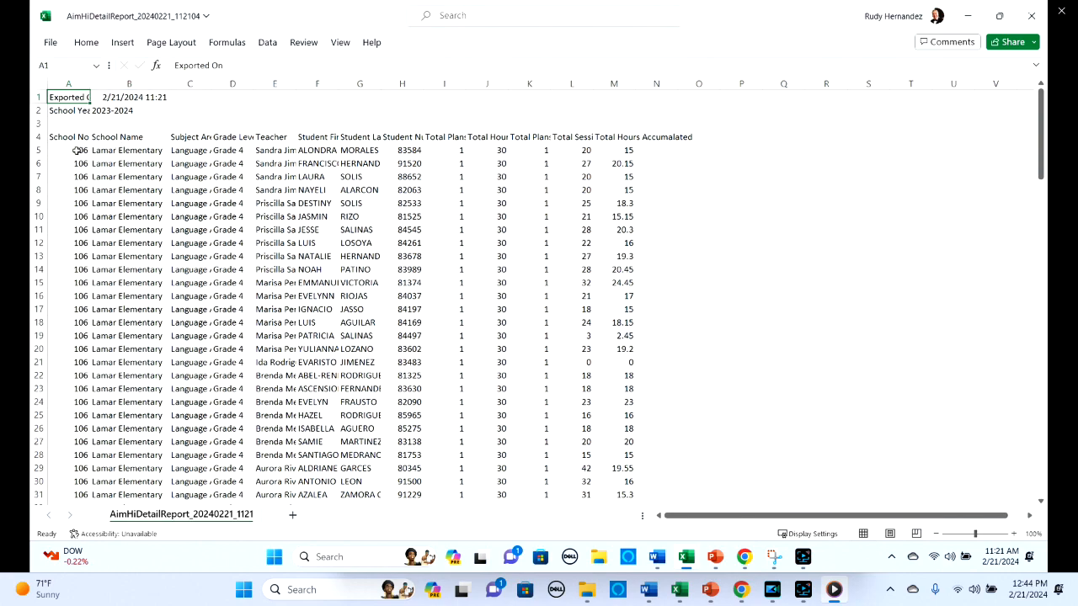
click(109, 153)
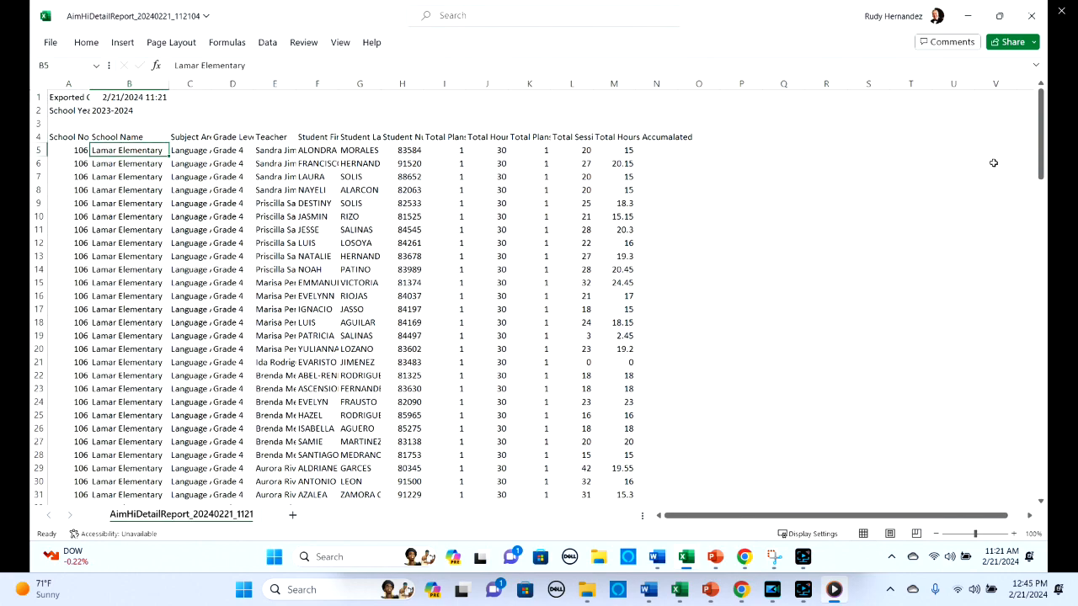
drag(1041, 164, 969, 101)
double_click(210, 84)
Delete entire rows 1 to 3 so the column headers start in row 1
click(230, 117)
click(75, 96)
drag(75, 96, 75, 124)
right_click(75, 124)
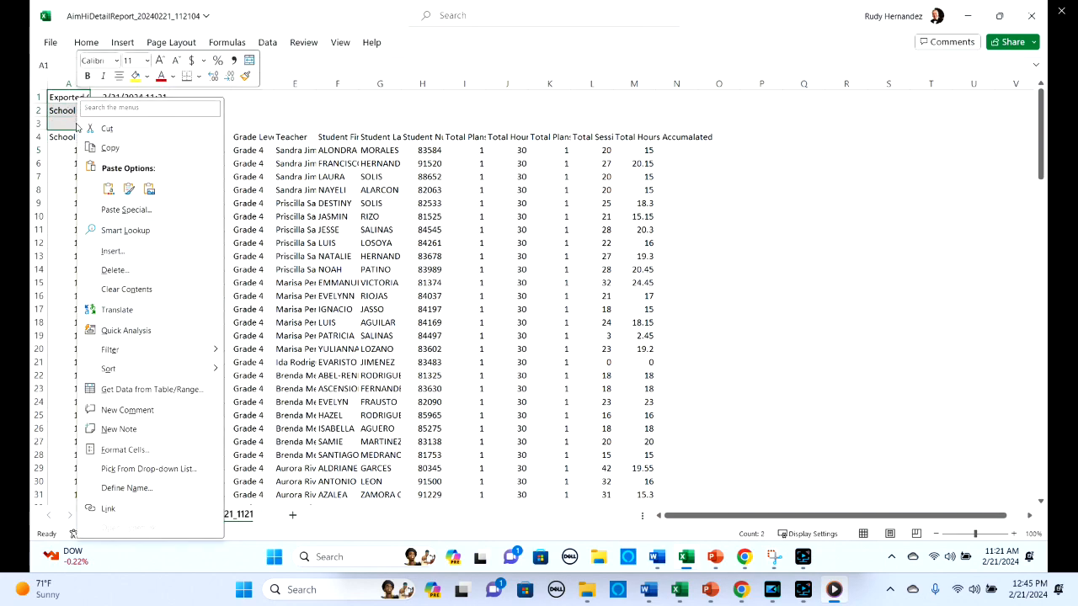
click(114, 270)
click(117, 296)
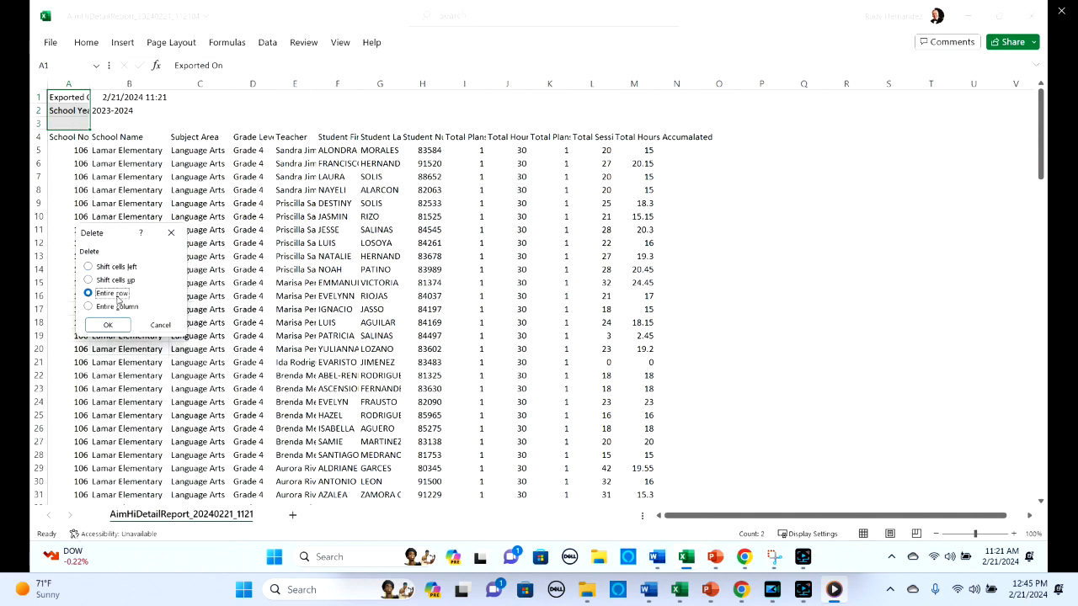
click(108, 325)
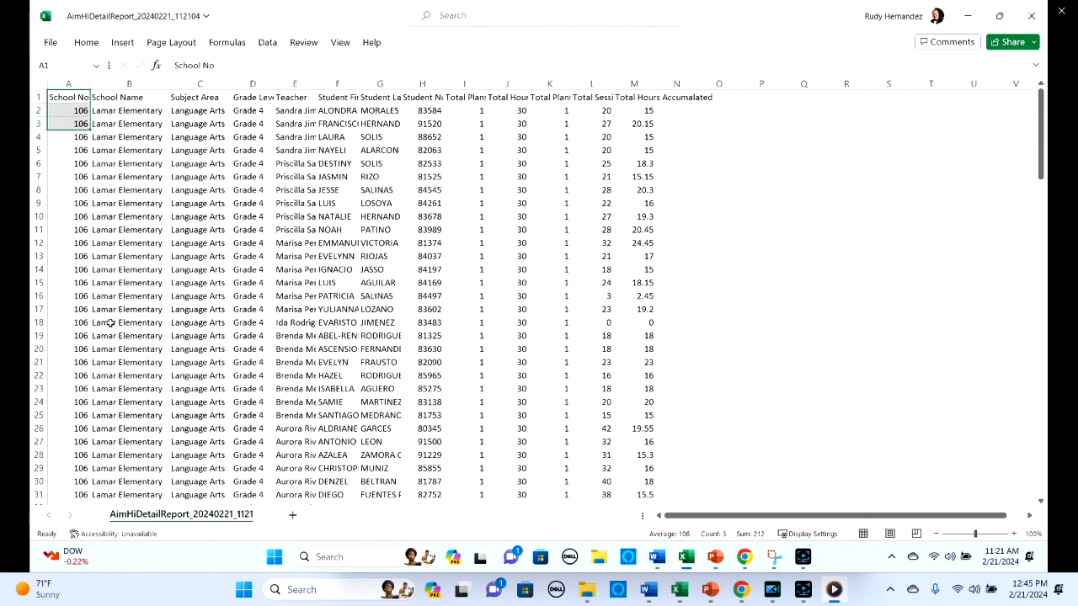
click(196, 295)
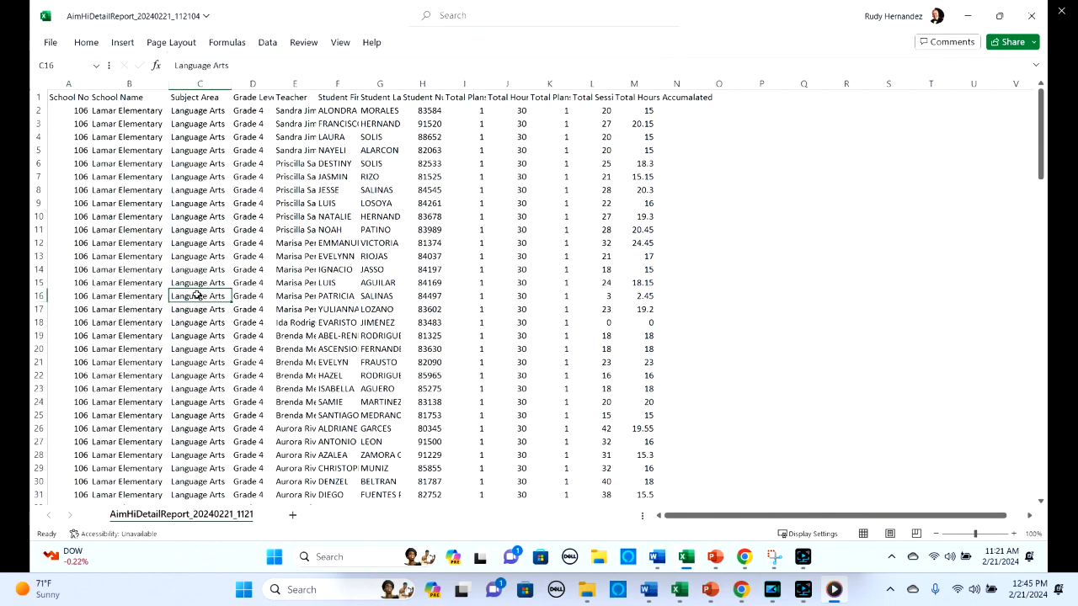
AutoFit columns M, L, K, J and I to fit their accumulated and needed totals headers
double_click(654, 87)
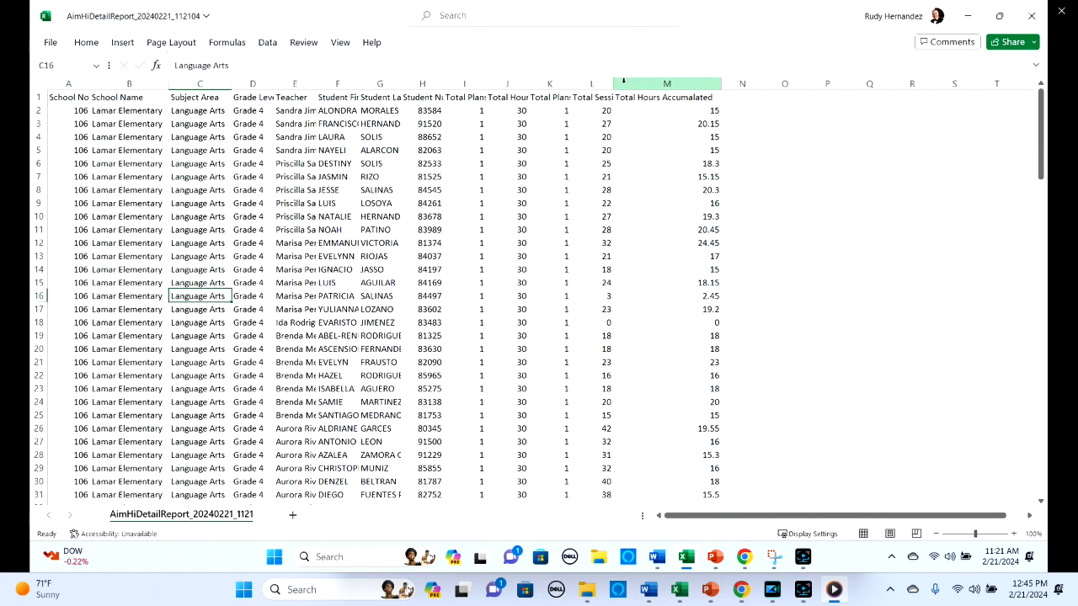
drag(669, 113, 656, 283)
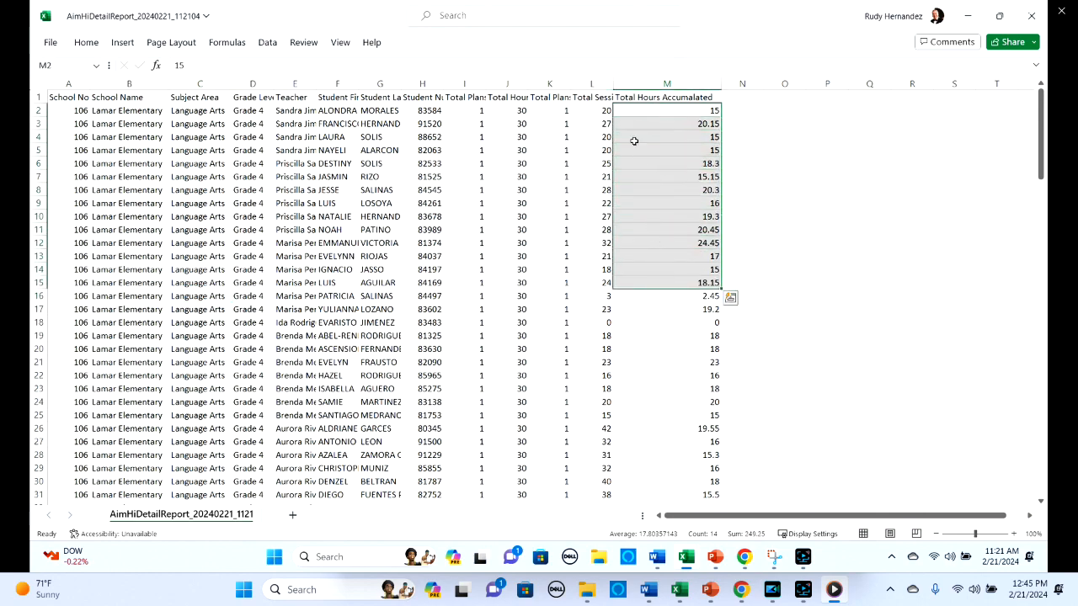
double_click(612, 86)
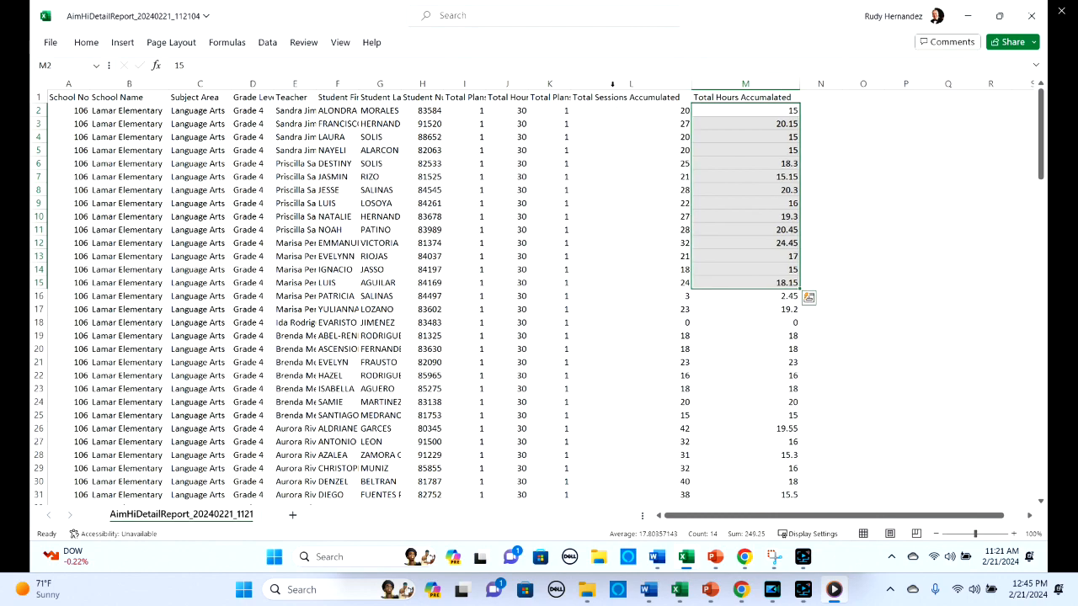
drag(610, 110, 594, 208)
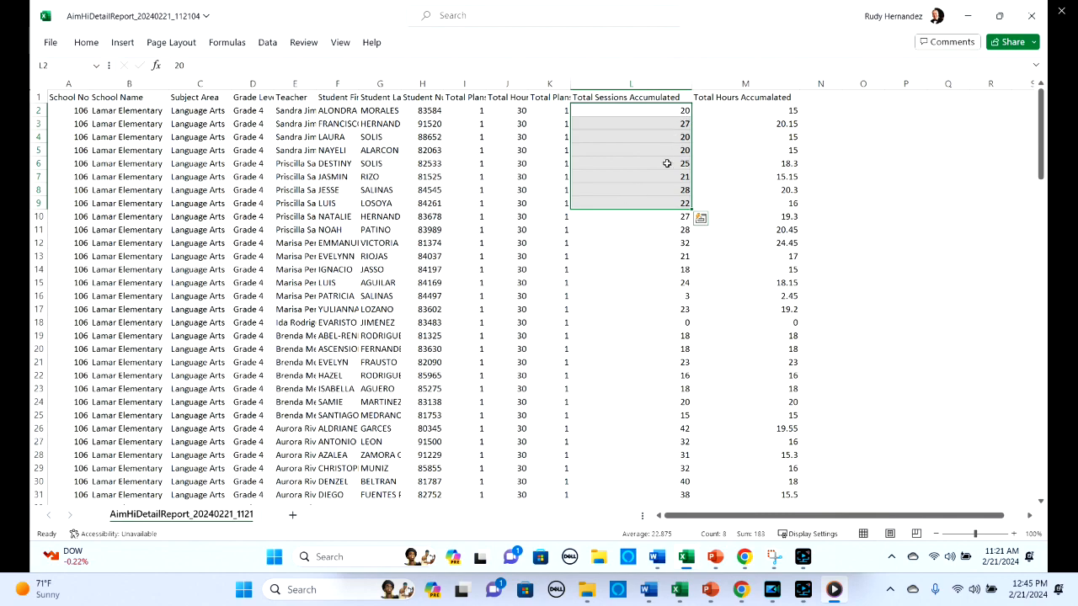
double_click(571, 85)
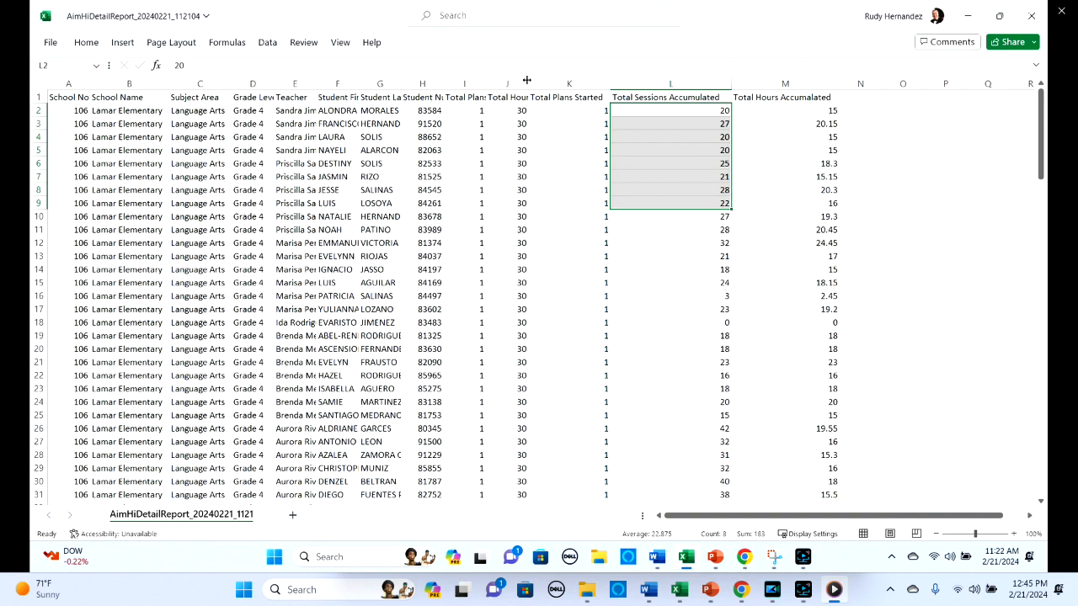
double_click(528, 84)
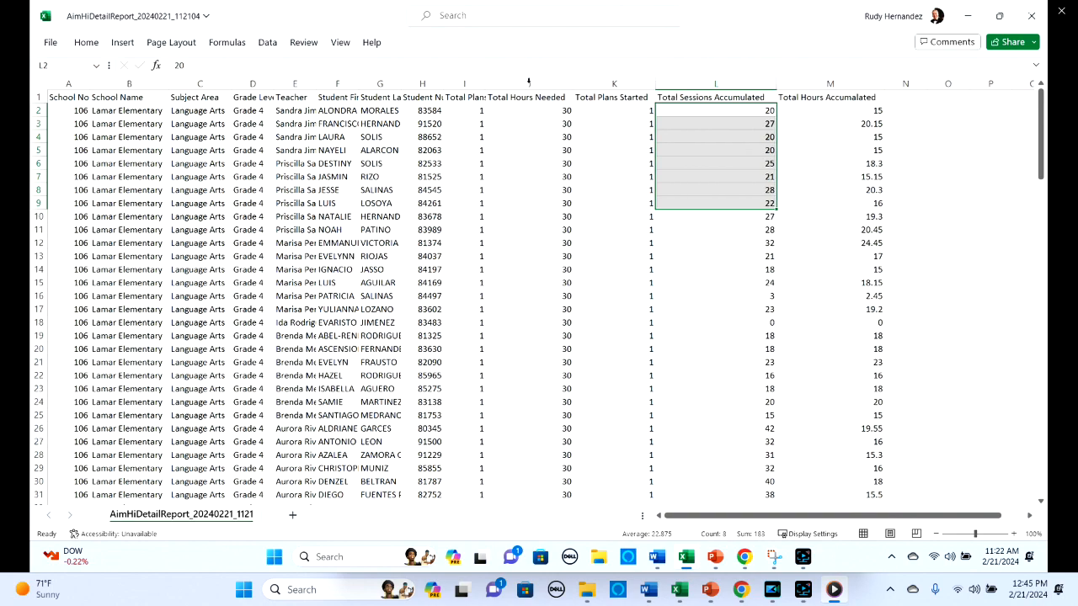
drag(484, 85, 484, 85)
double_click(484, 85)
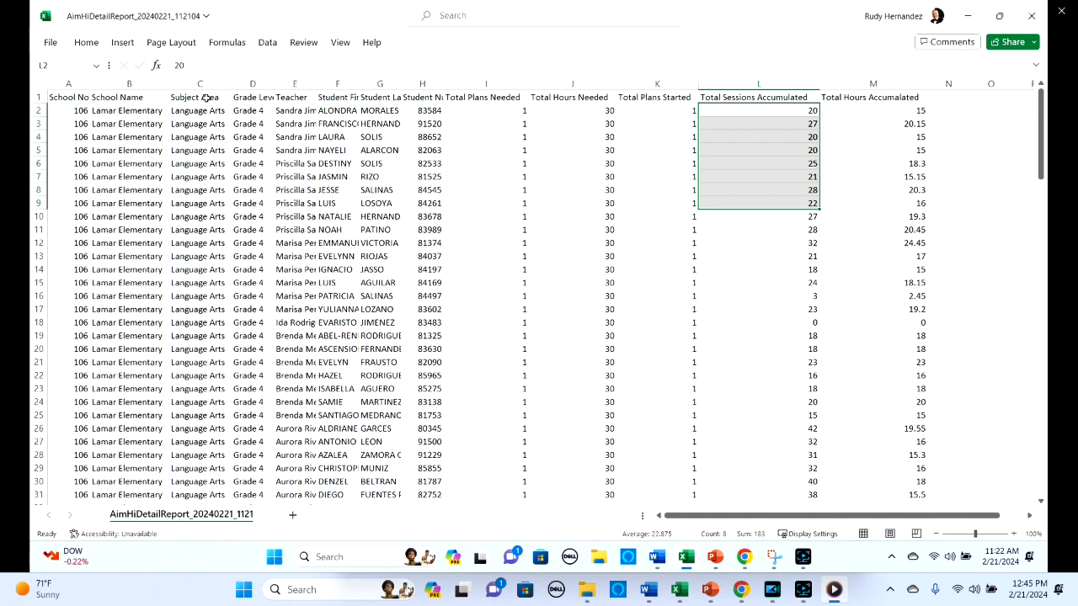
AutoFit teacher column E and last name column G, and drag column F wider for first names
click(146, 123)
click(189, 125)
click(252, 124)
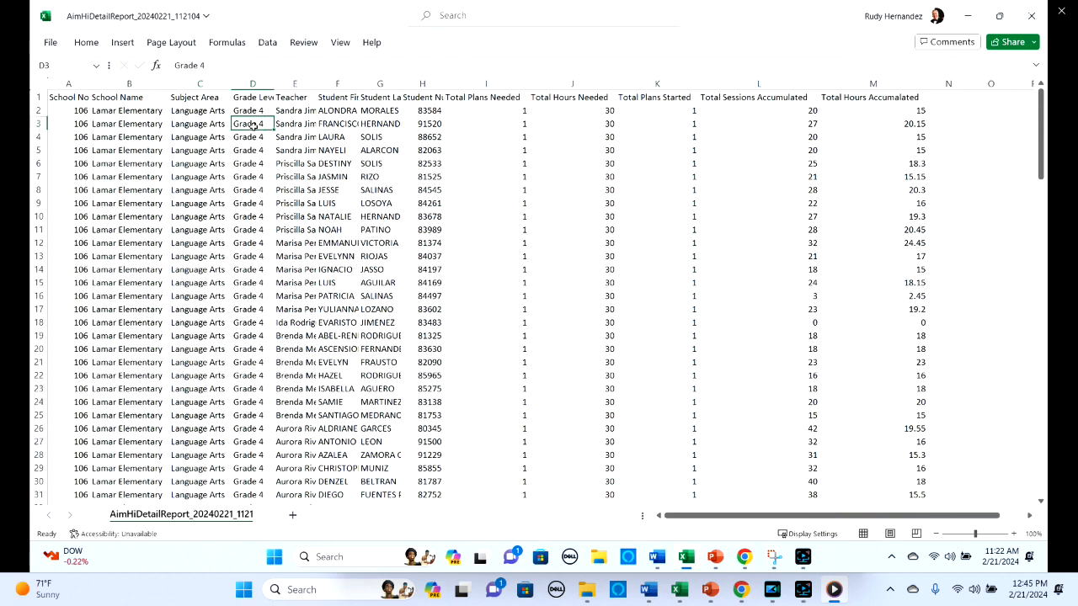
double_click(316, 87)
click(312, 124)
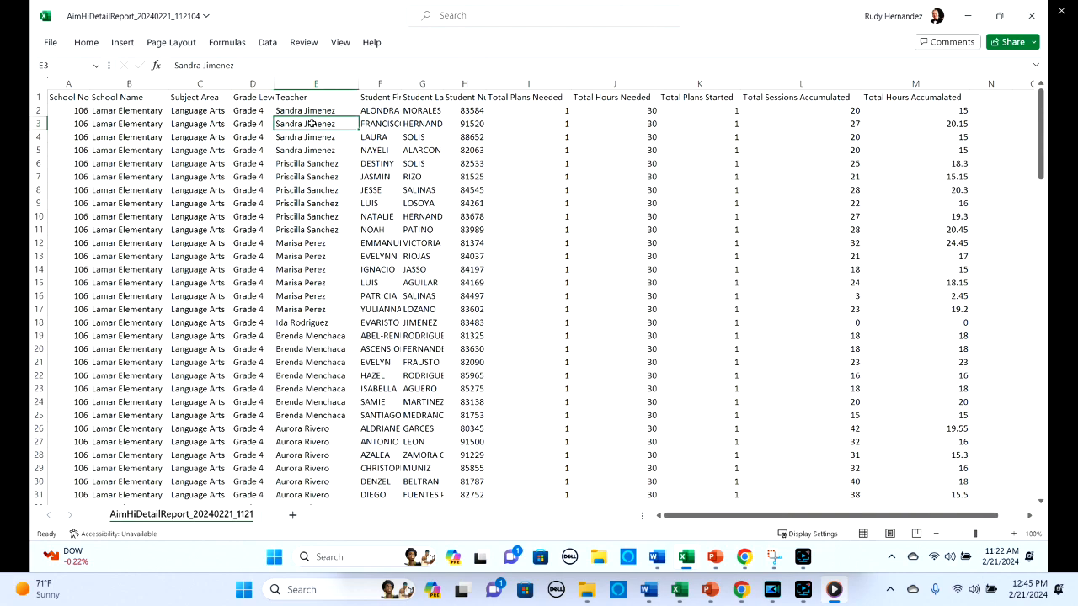
click(400, 86)
click(400, 84)
drag(400, 84, 443, 84)
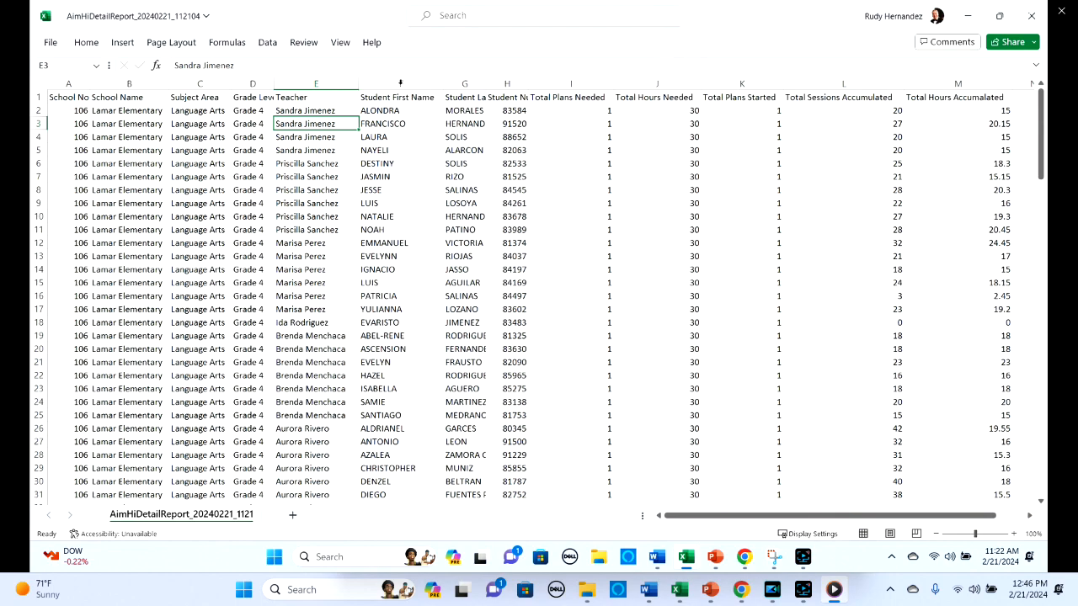
double_click(486, 83)
click(564, 108)
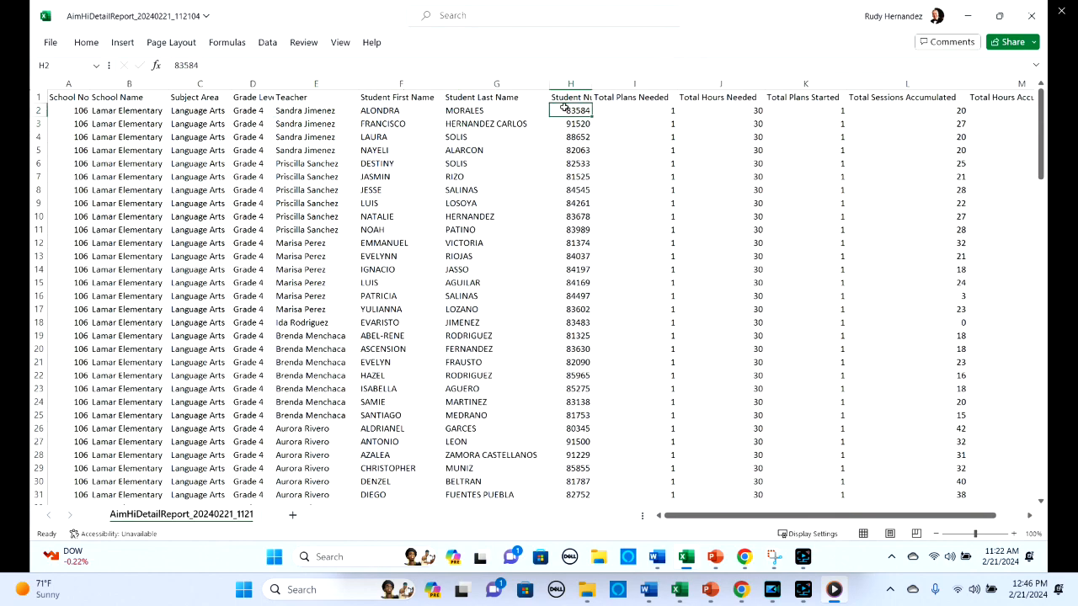
drag(1043, 147, 999, 276)
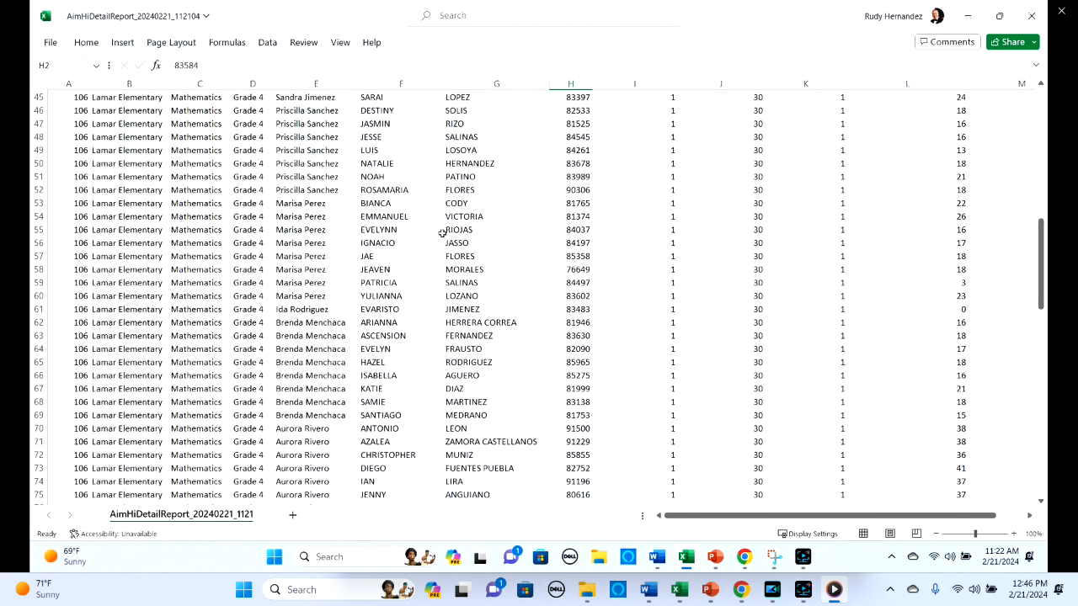
click(209, 279)
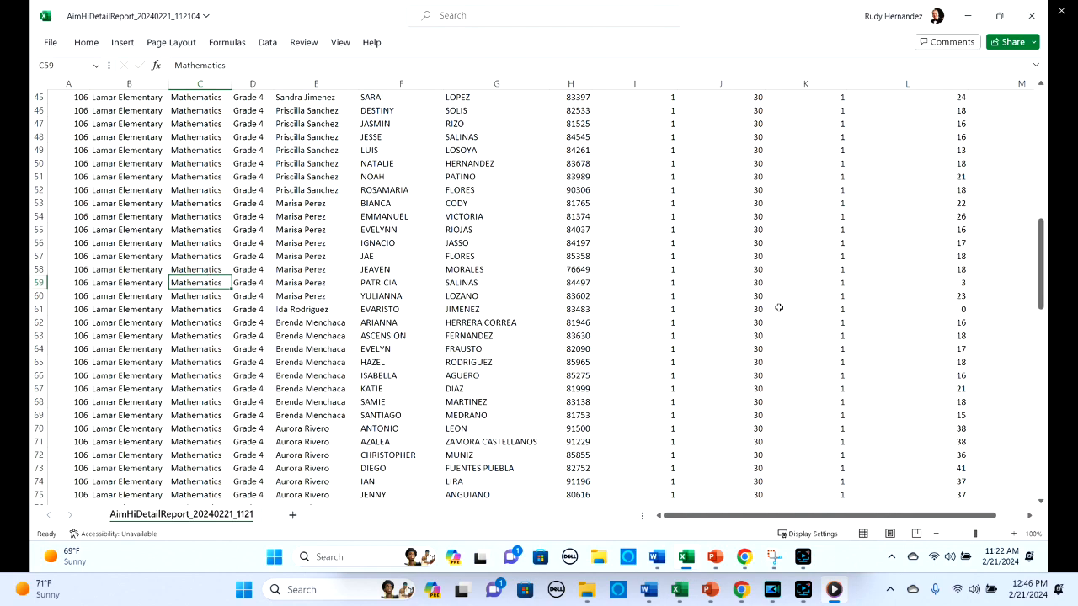
drag(1040, 284, 979, 497)
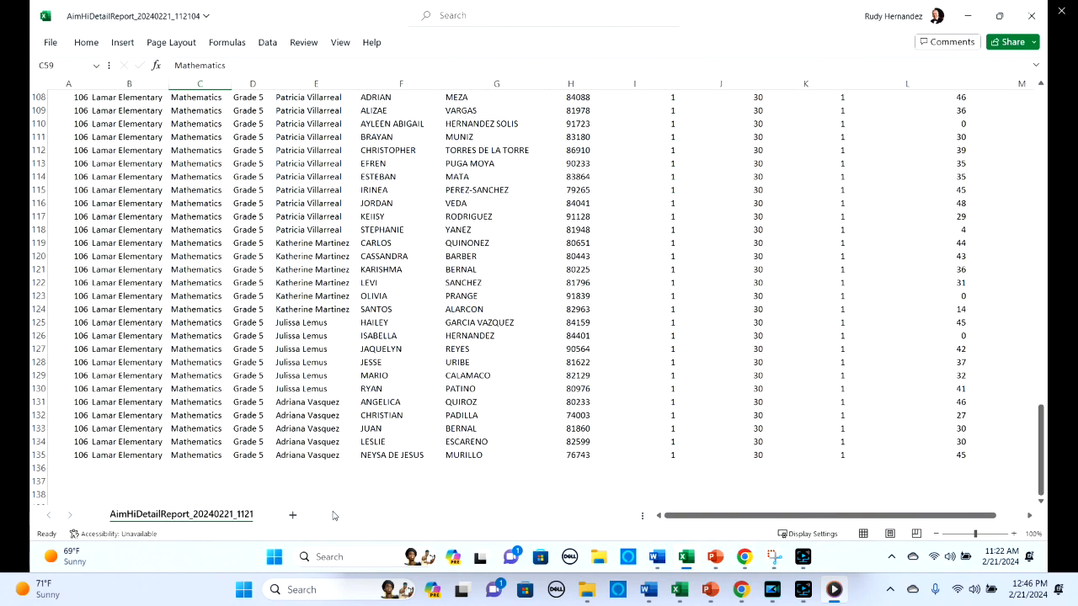
click(39, 456)
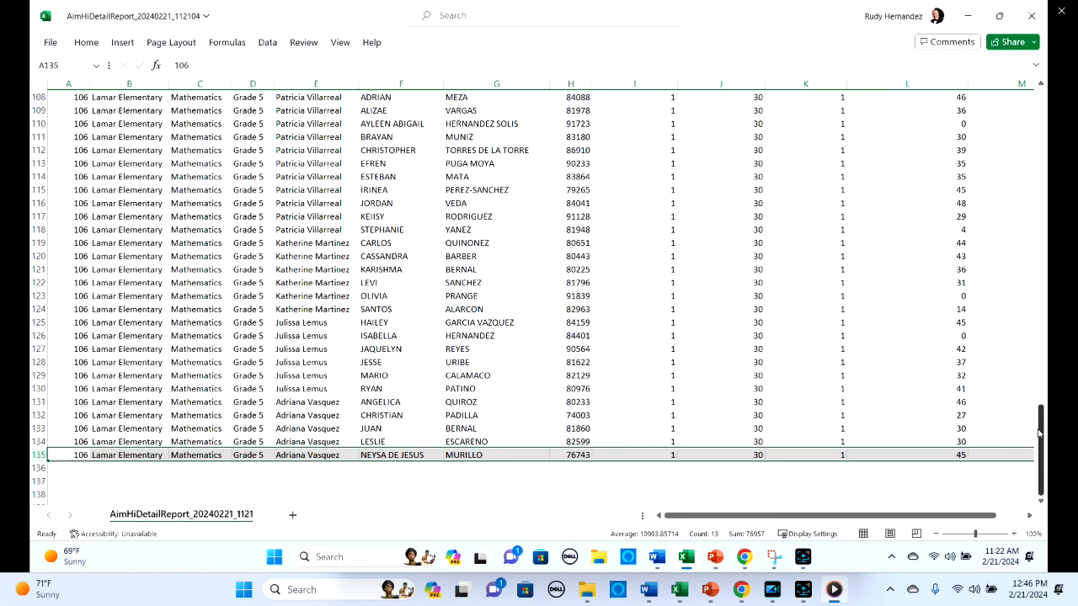
drag(1041, 436, 1026, 90)
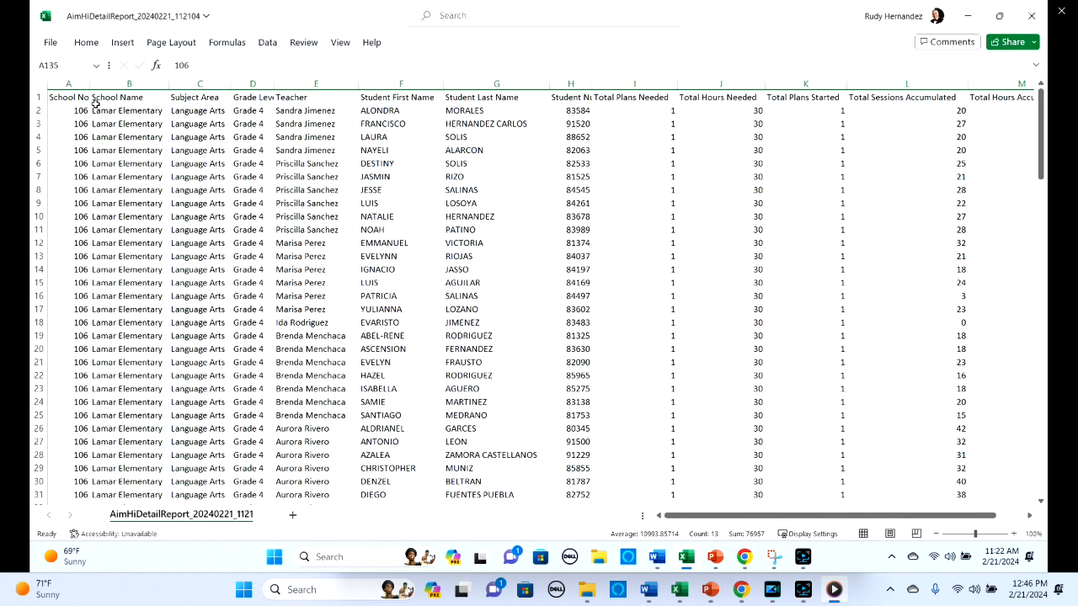
click(141, 162)
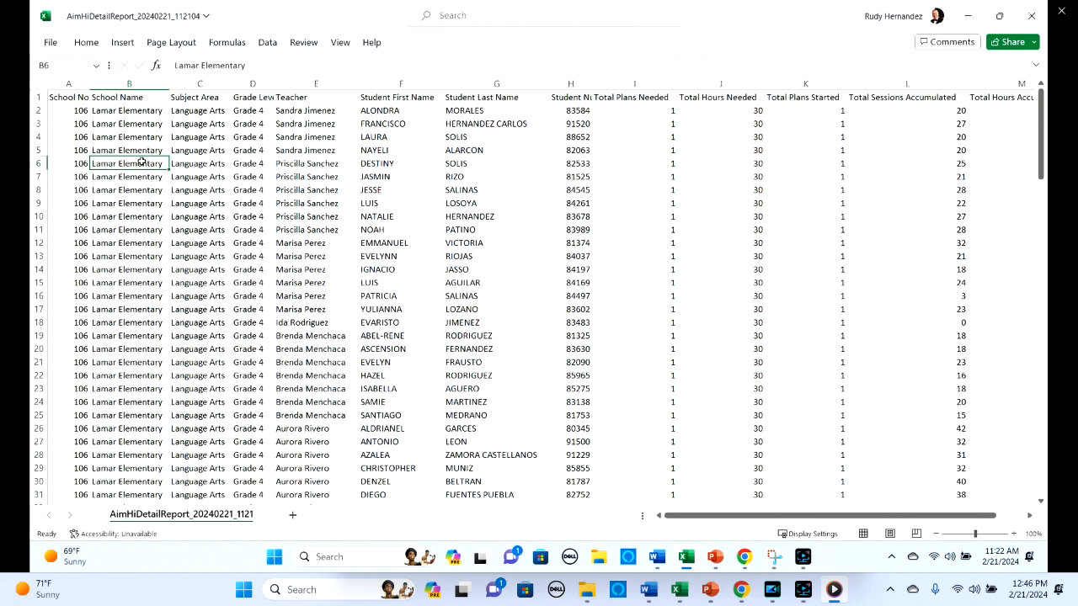
Save the report to Downloads as CSV named AimHiDetailReport_20240221_Lamar.Only
click(49, 43)
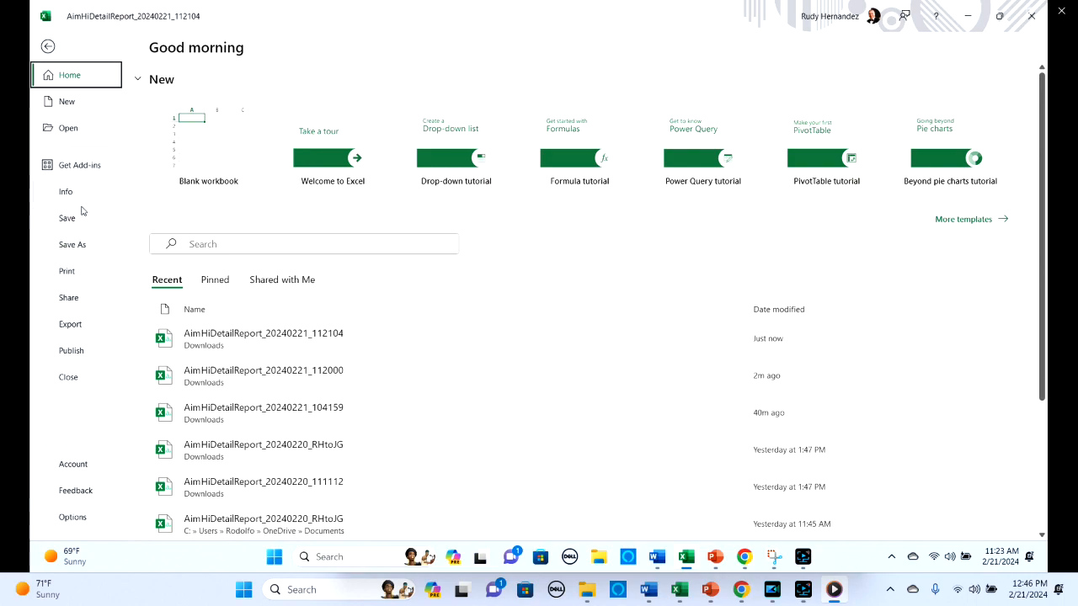
click(72, 245)
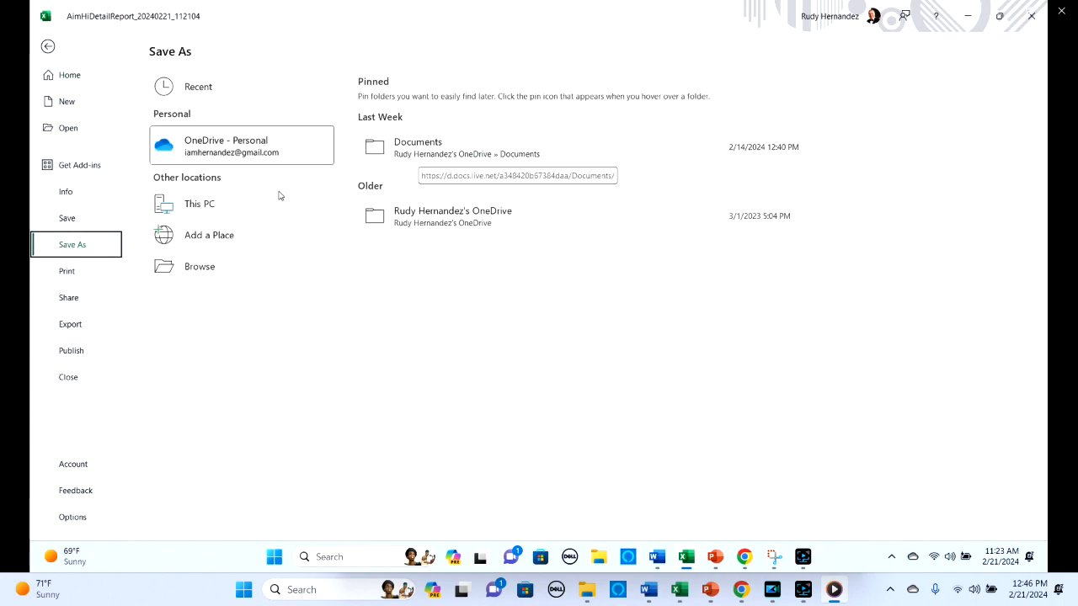
click(243, 204)
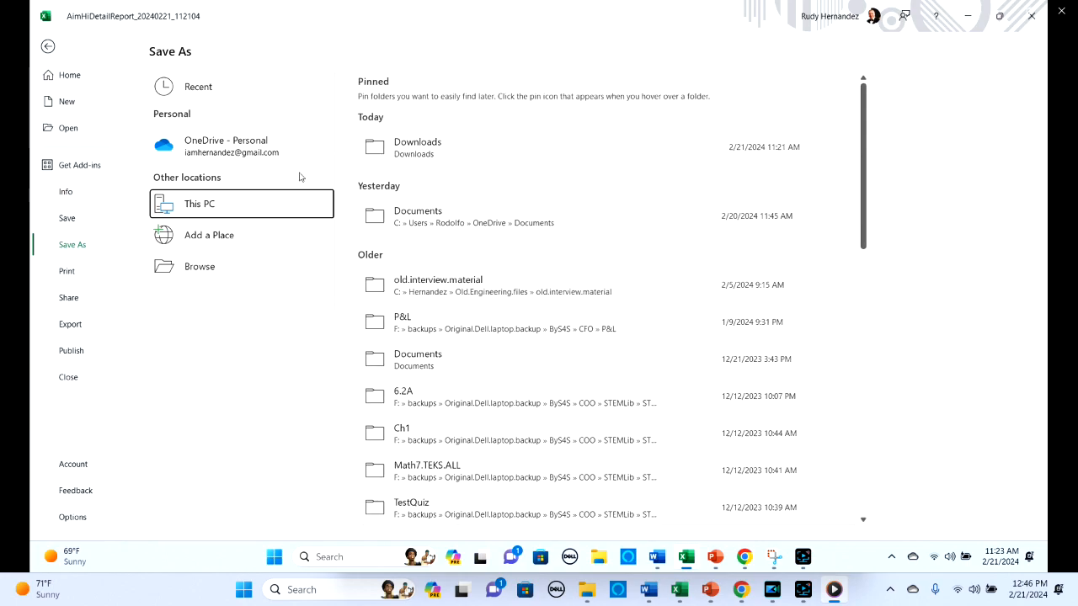
click(416, 145)
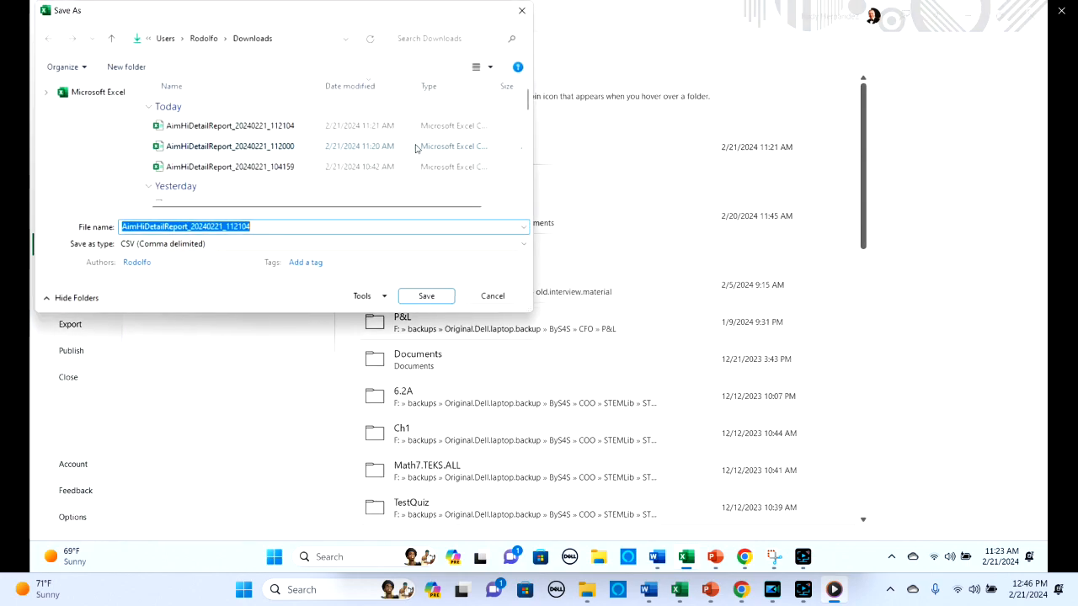
click(276, 226)
key(BackSpace)
key(BackSpace)
key(BackSpace)
key(BackSpace)
key(BackSpace)
key(BackSpace)
key(BackSpace)
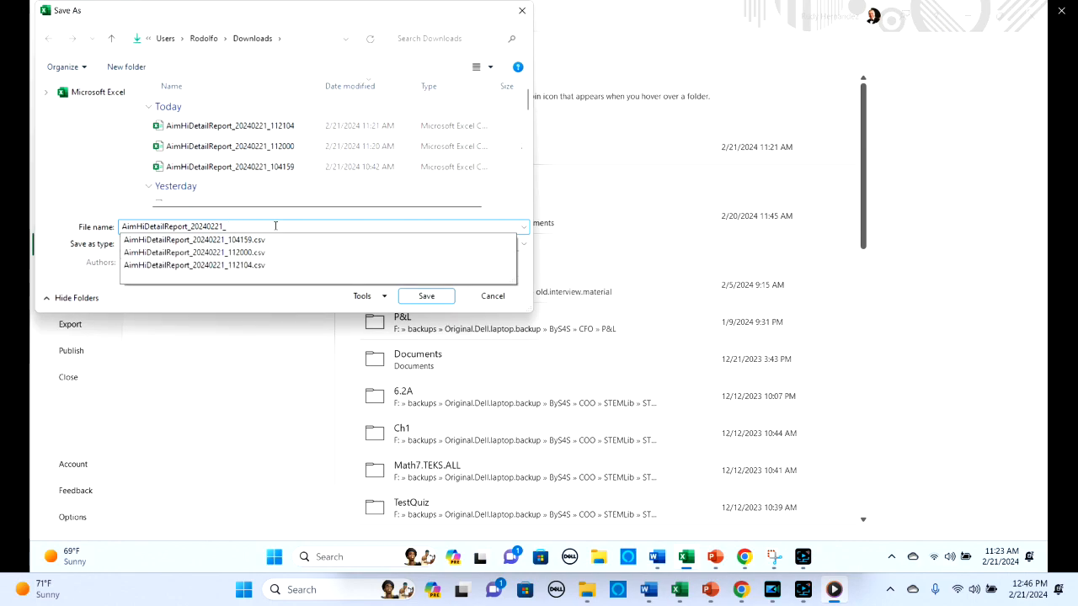
text(Lamar.Only)
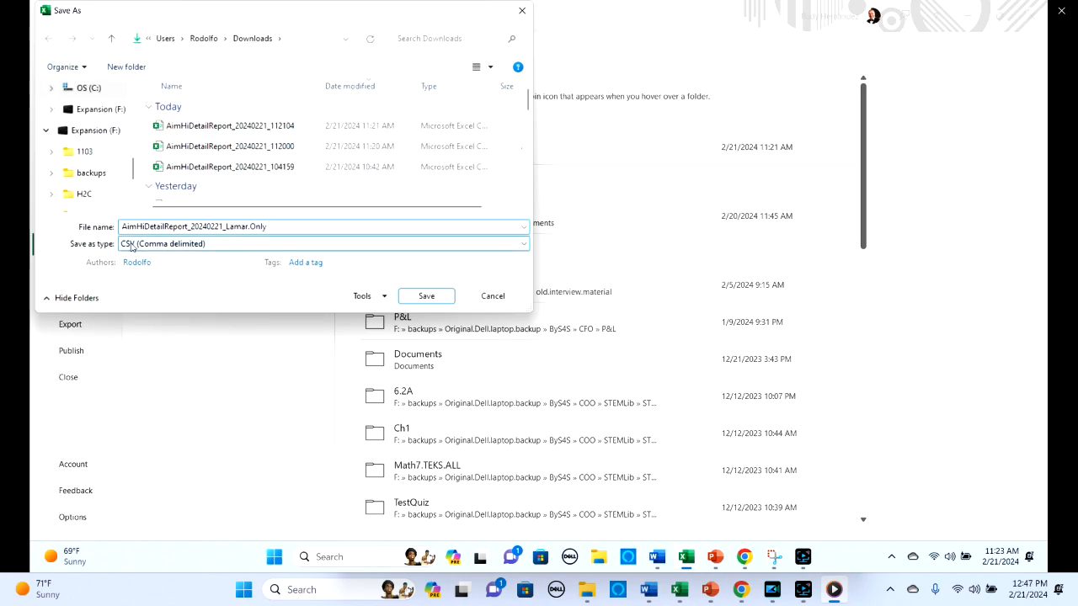
click(427, 298)
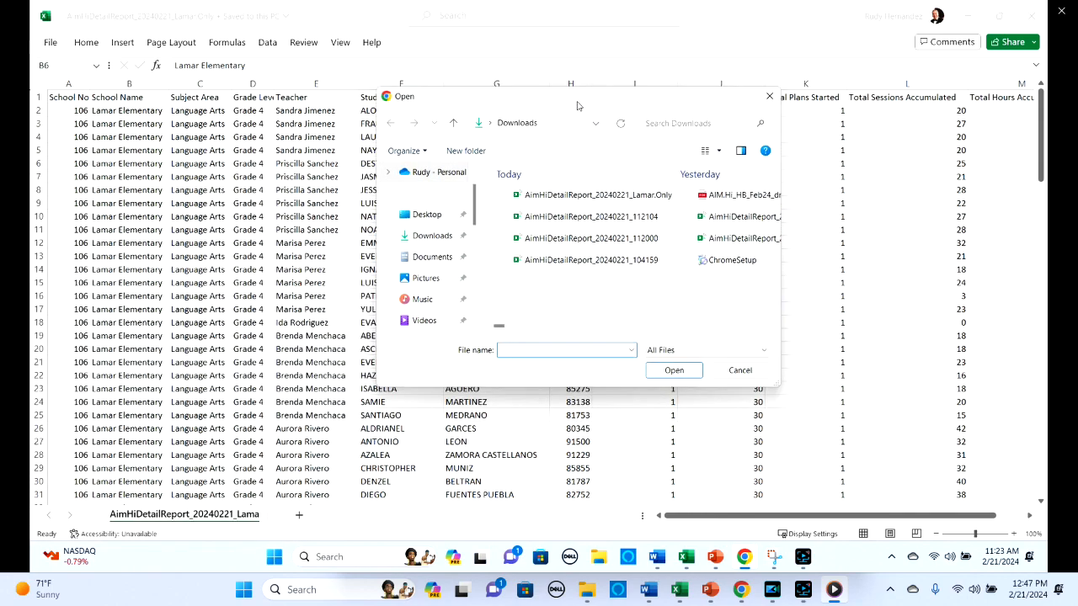
Upload AimHiDetailReport_20240221_Lamar.Only from the Downloads folder
double_click(618, 196)
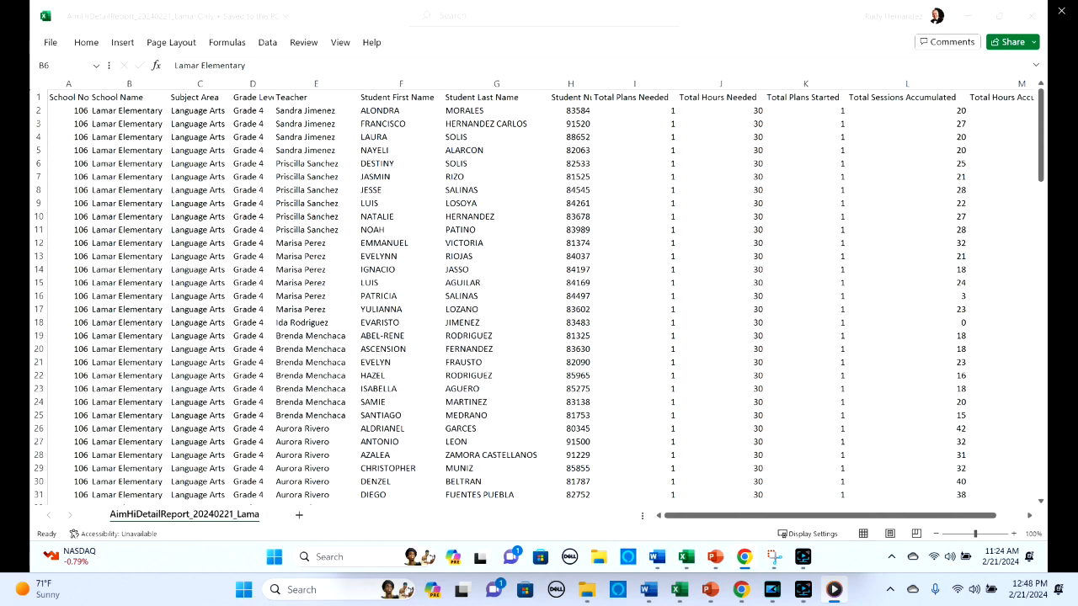
Drag the Chrome window previewing the Lamar.Only CSV in Google Drive over Excel
drag(31, 92, 505, 63)
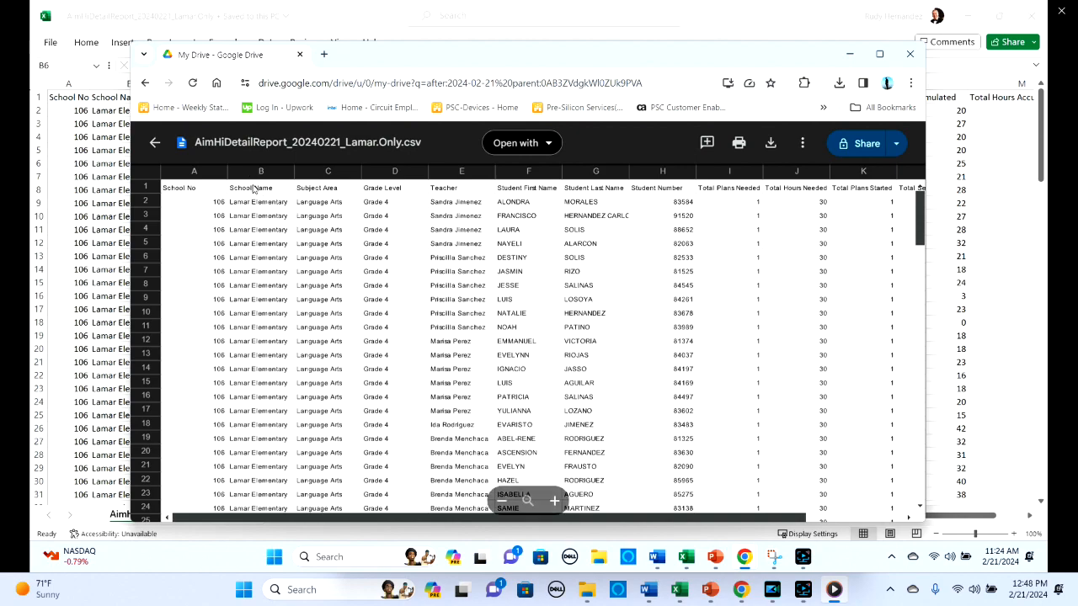
Maximize Chrome and open the Lamar.Only CSV preview with Google Sheets
click(217, 190)
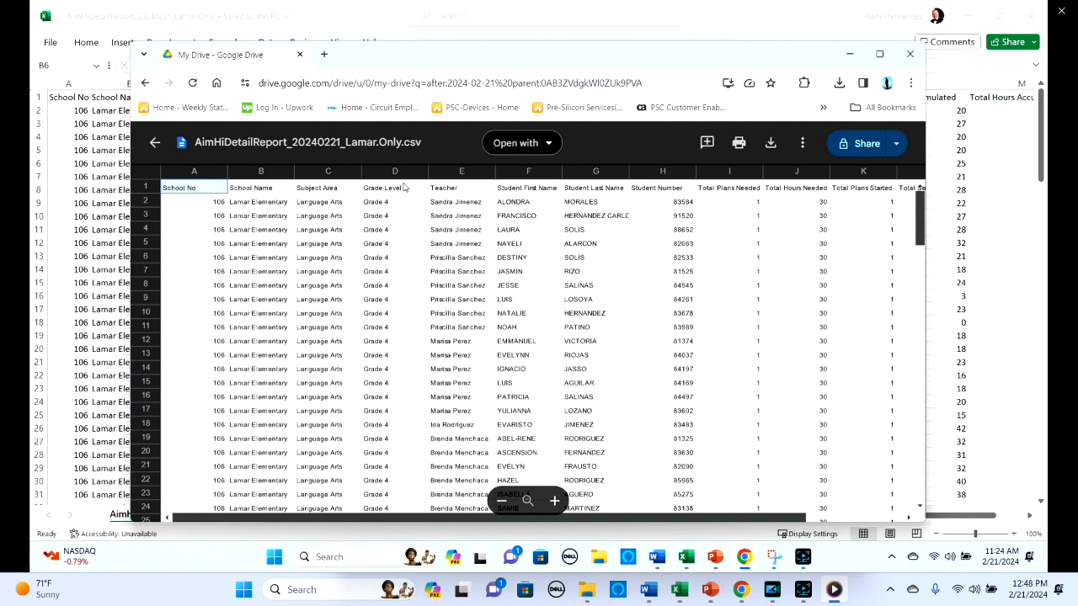
click(879, 54)
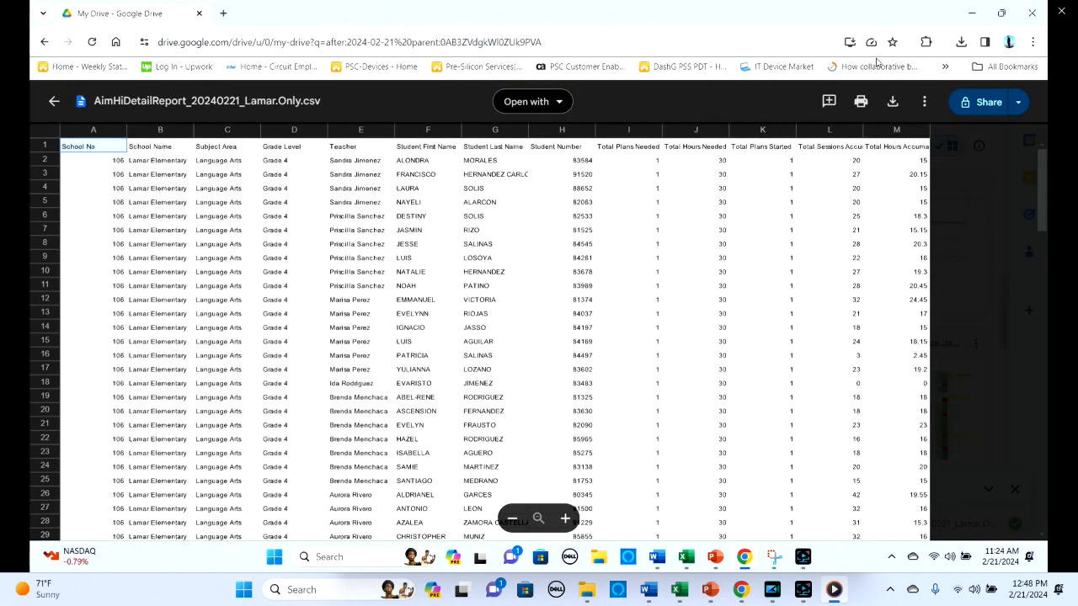
click(924, 103)
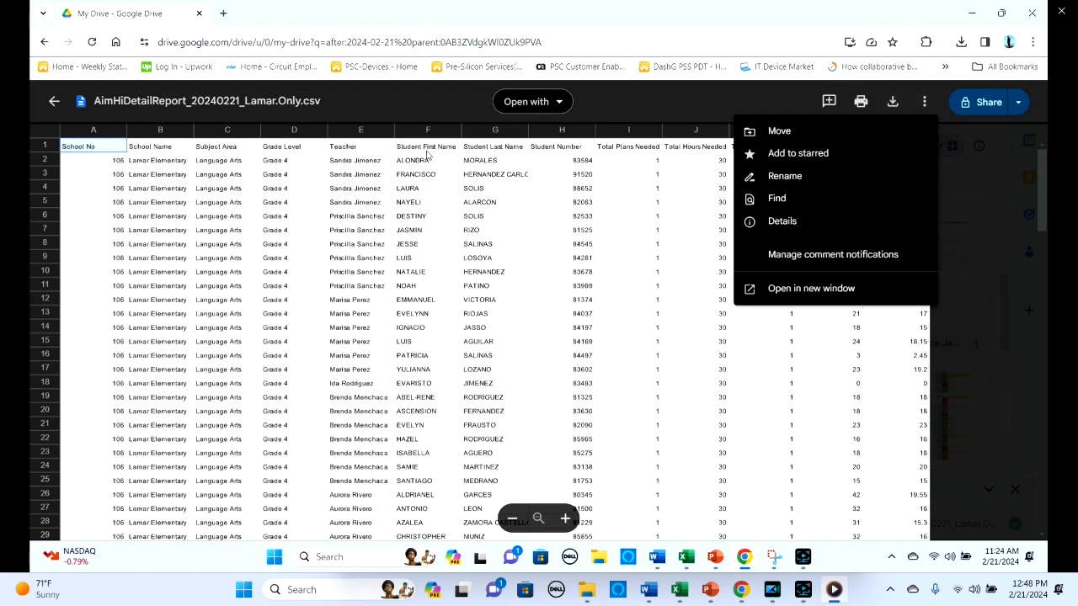
click(542, 106)
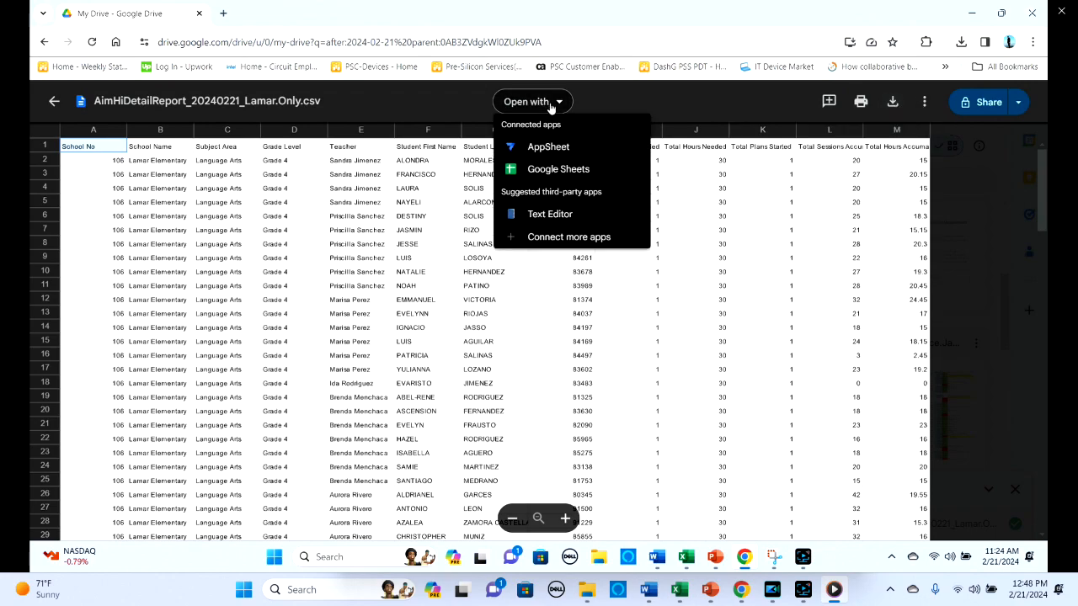
click(544, 171)
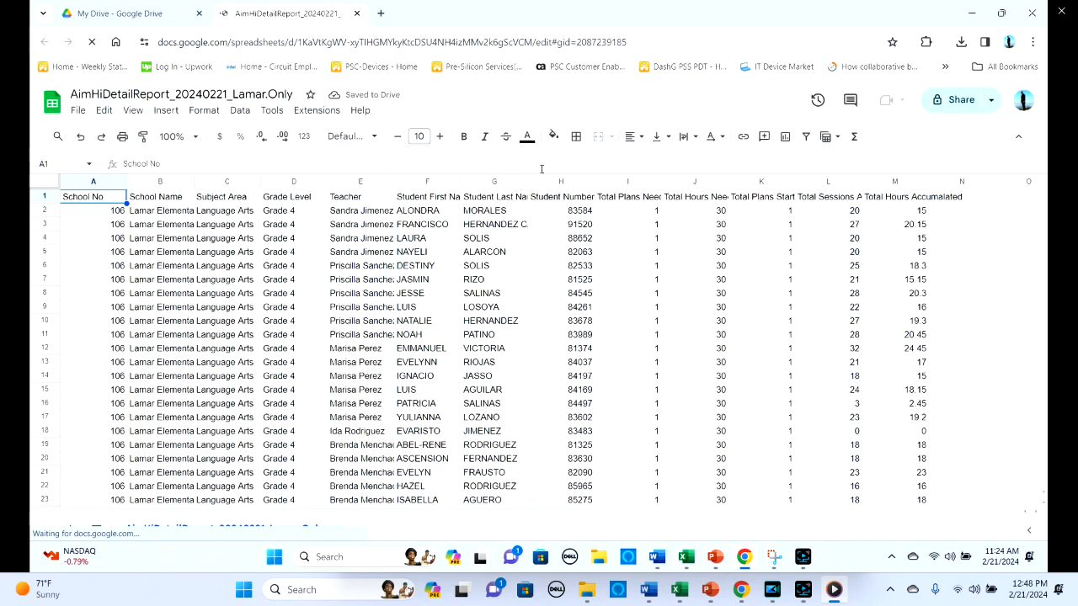
click(165, 199)
click(118, 202)
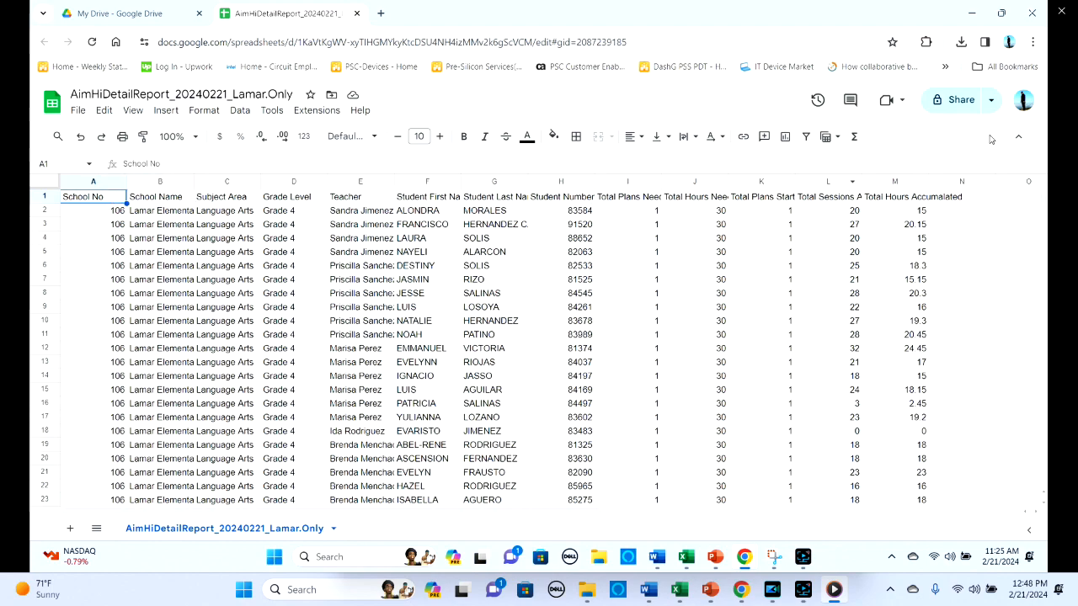
click(806, 137)
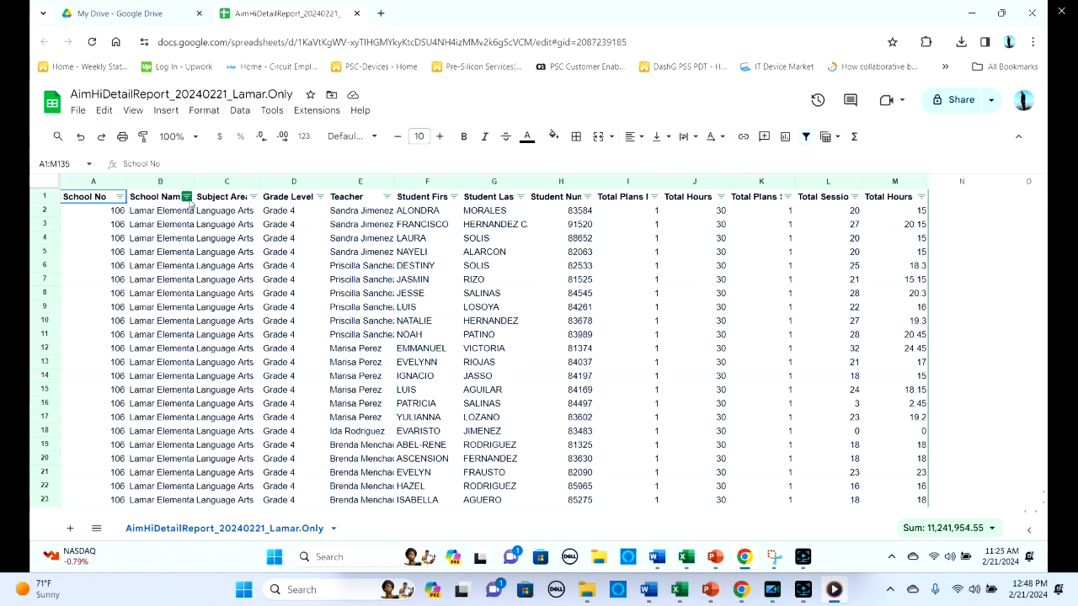
click(187, 196)
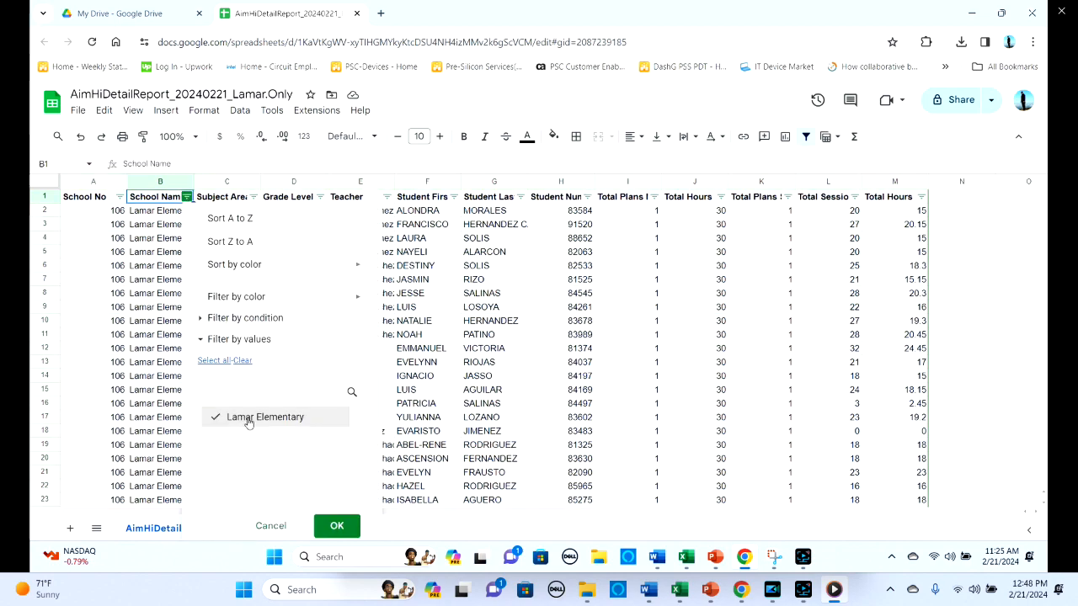
click(240, 182)
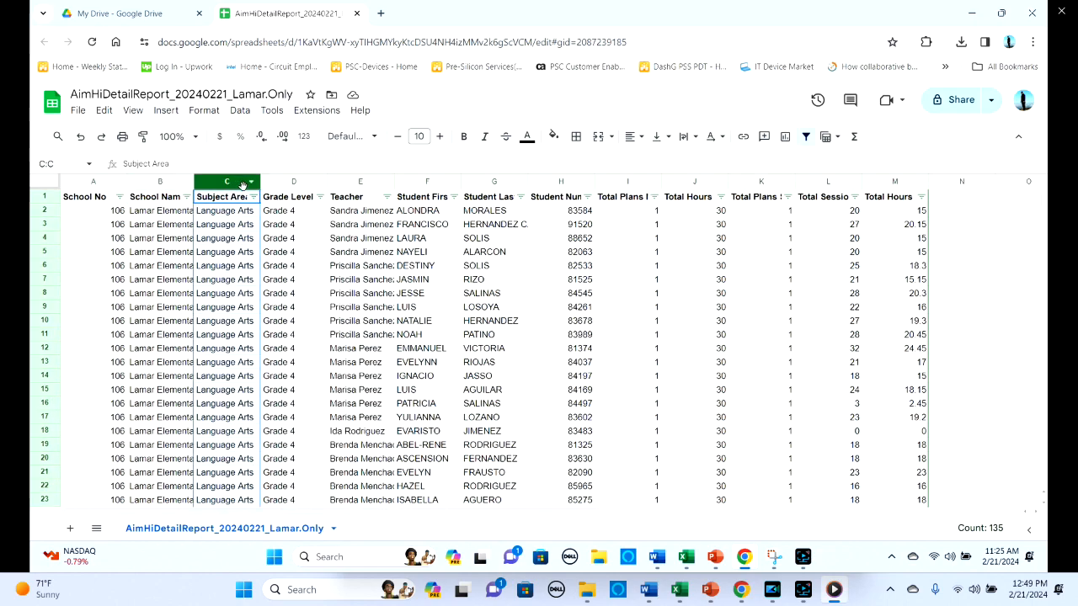
click(253, 197)
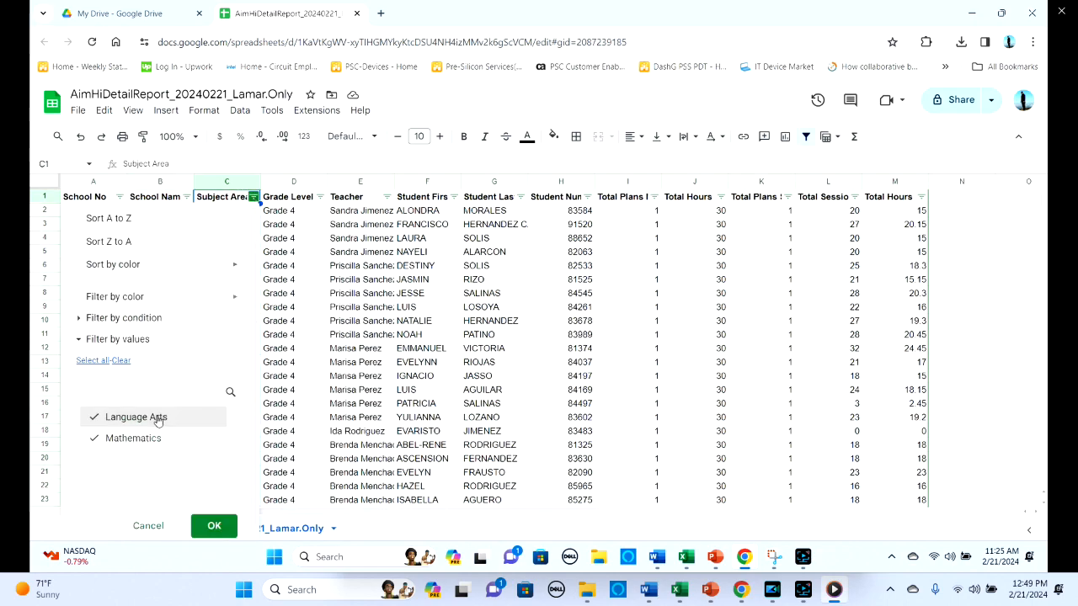
click(320, 197)
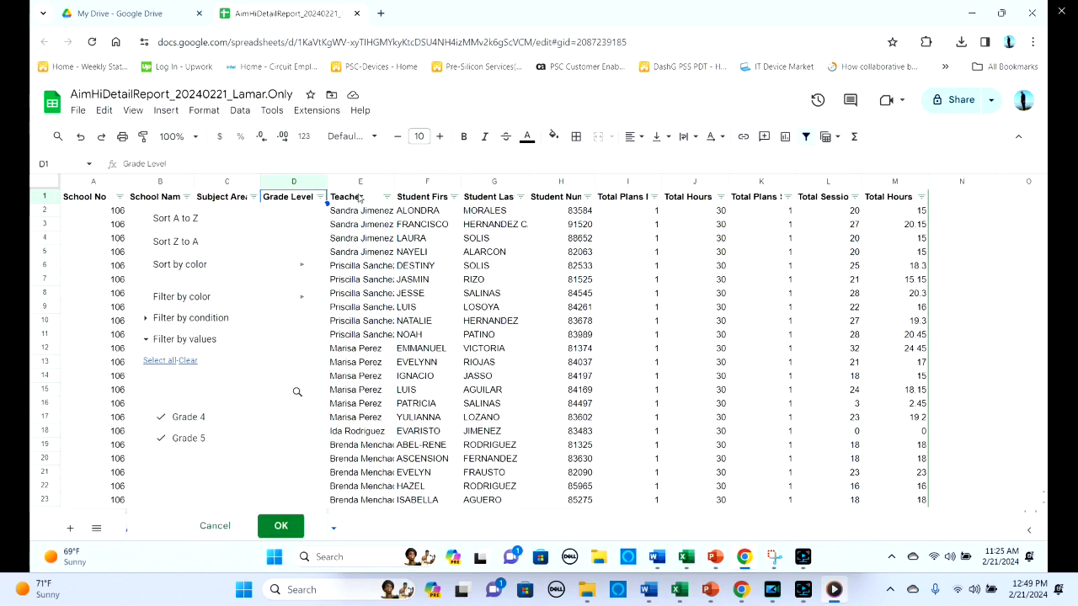
click(387, 197)
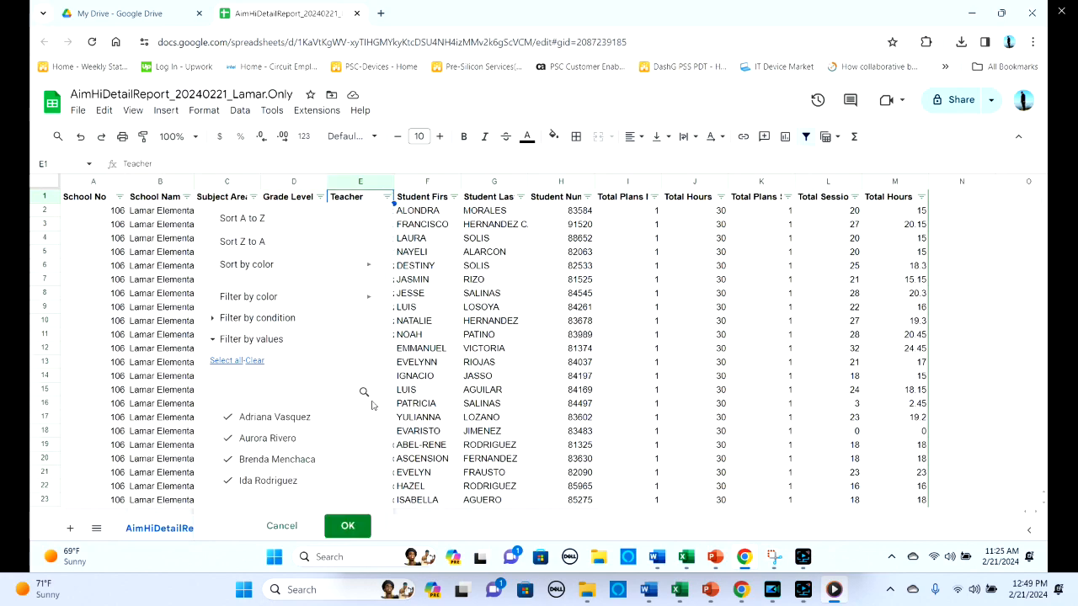
mouse_move(360, 430)
mouse_down()
mouse_move(357, 498)
mouse_move(360, 413)
mouse_up()
click(616, 165)
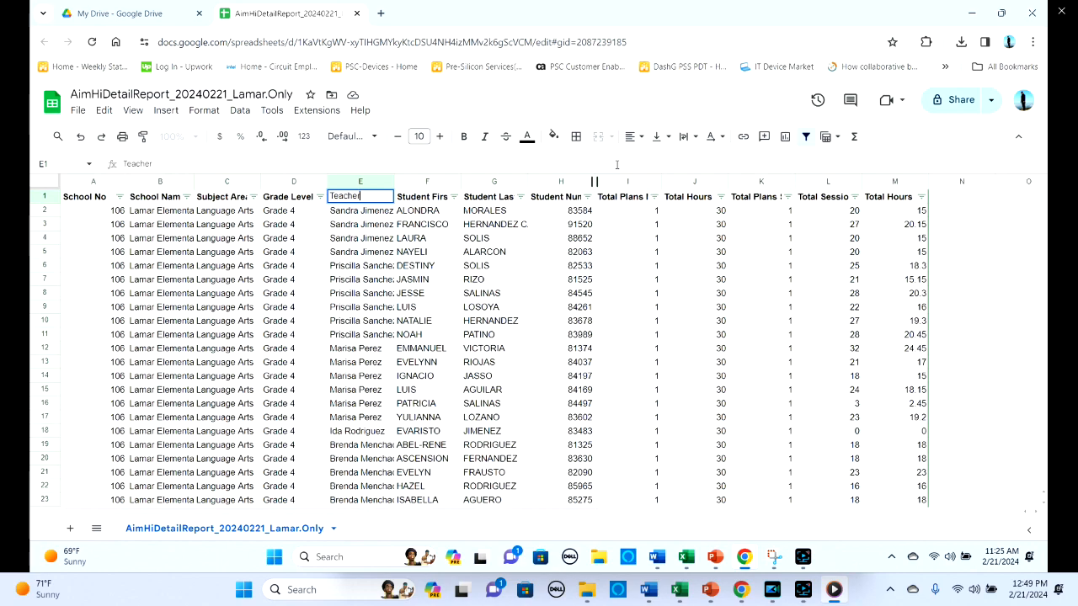
Widen column M so its Total Hours header is readable
click(809, 258)
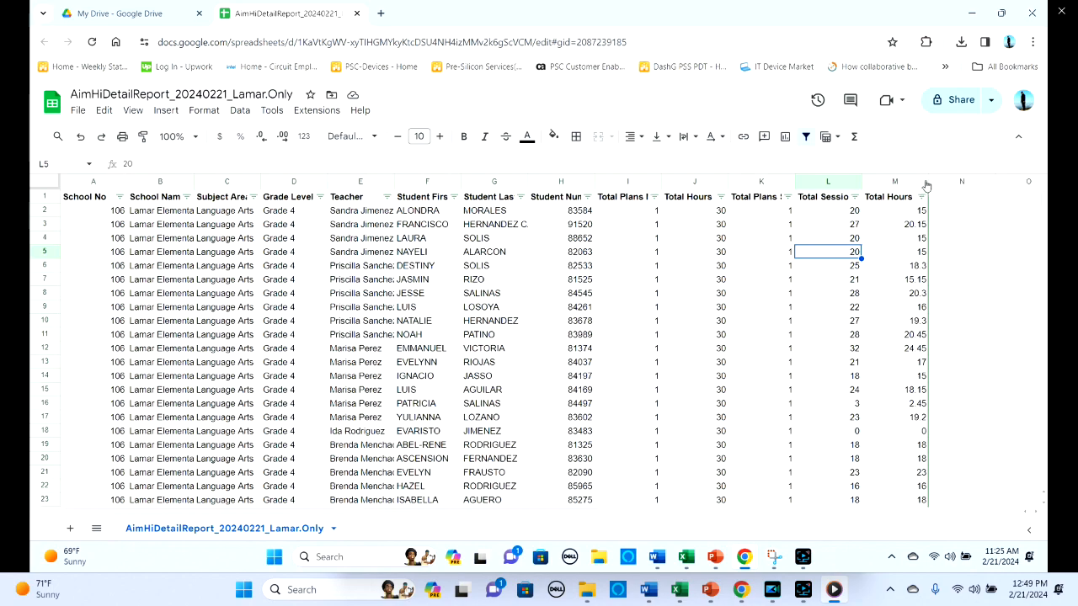
drag(927, 182, 960, 181)
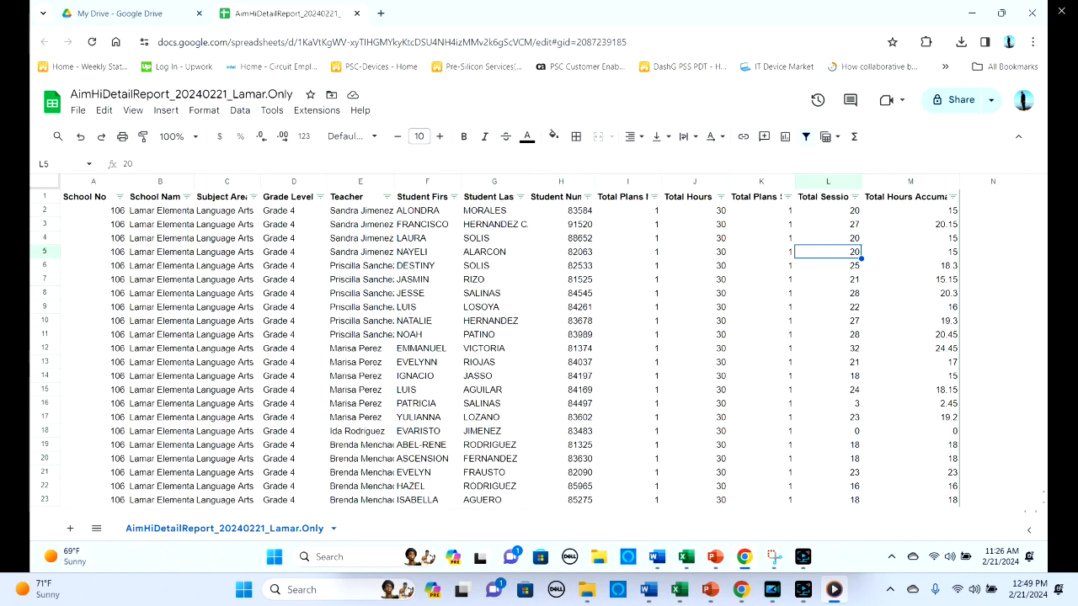
click(381, 14)
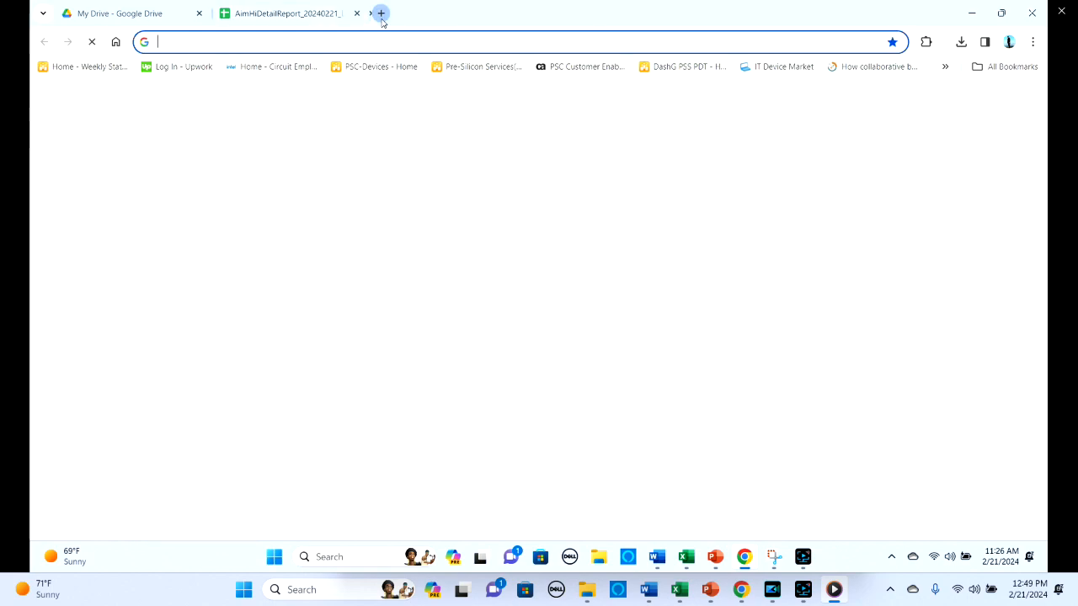
click(370, 42)
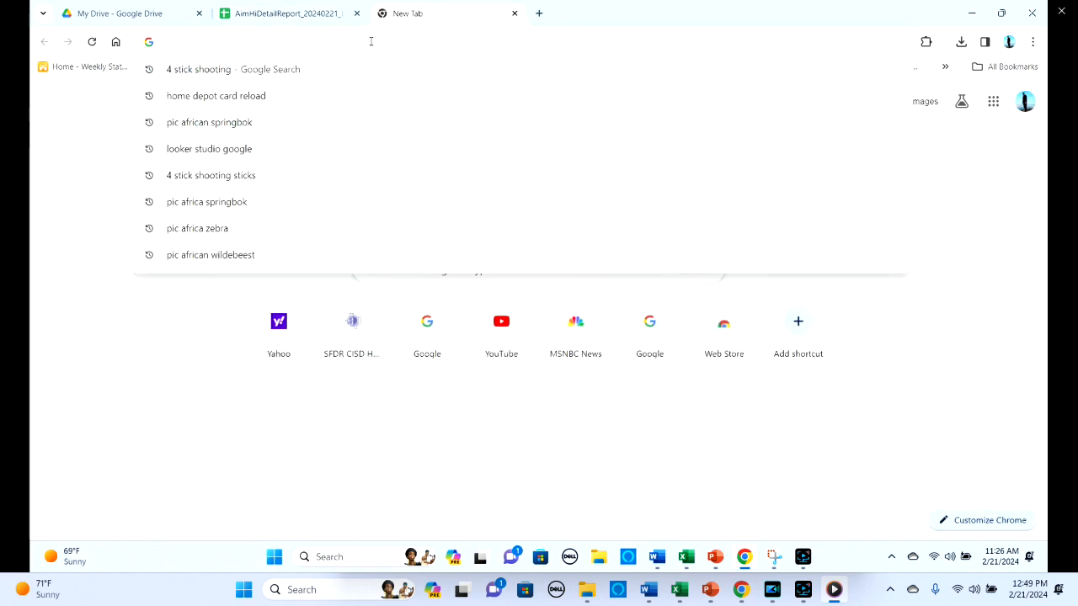
text(ht)
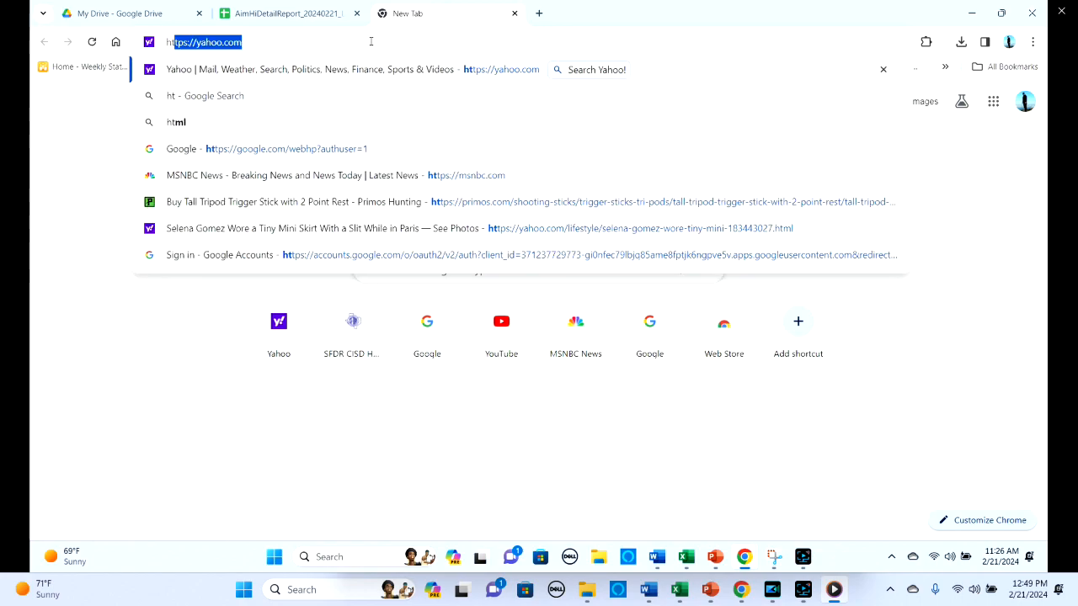
text(tps://)
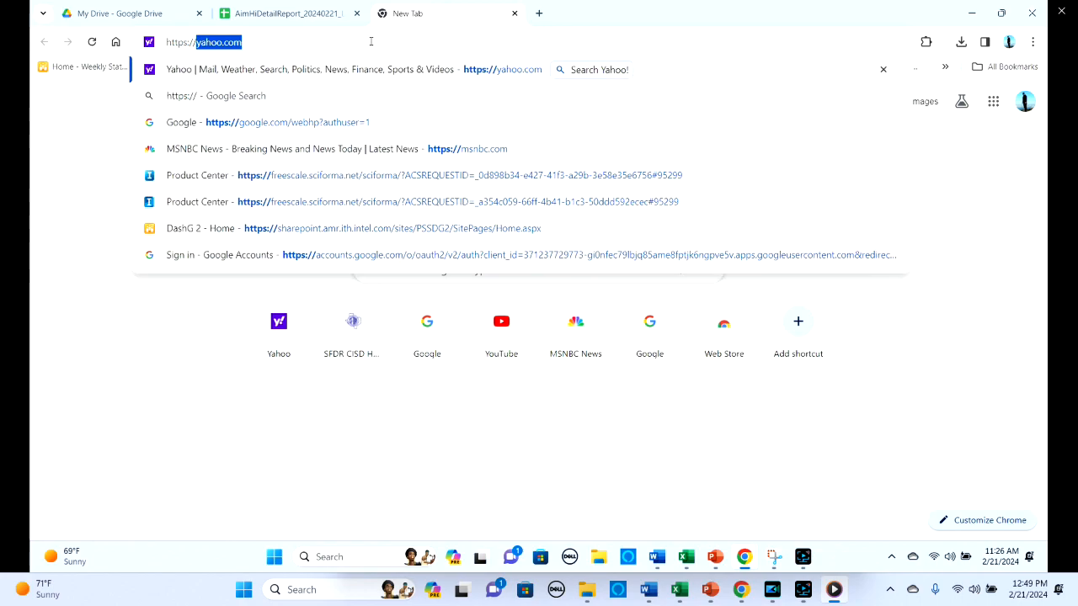
text(looker)
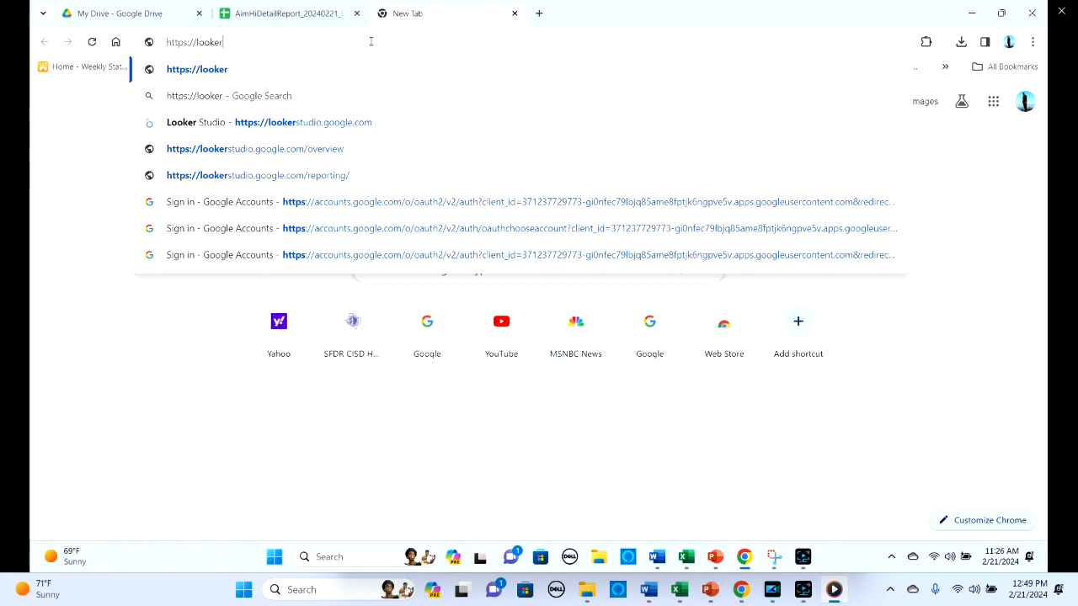
text(stu)
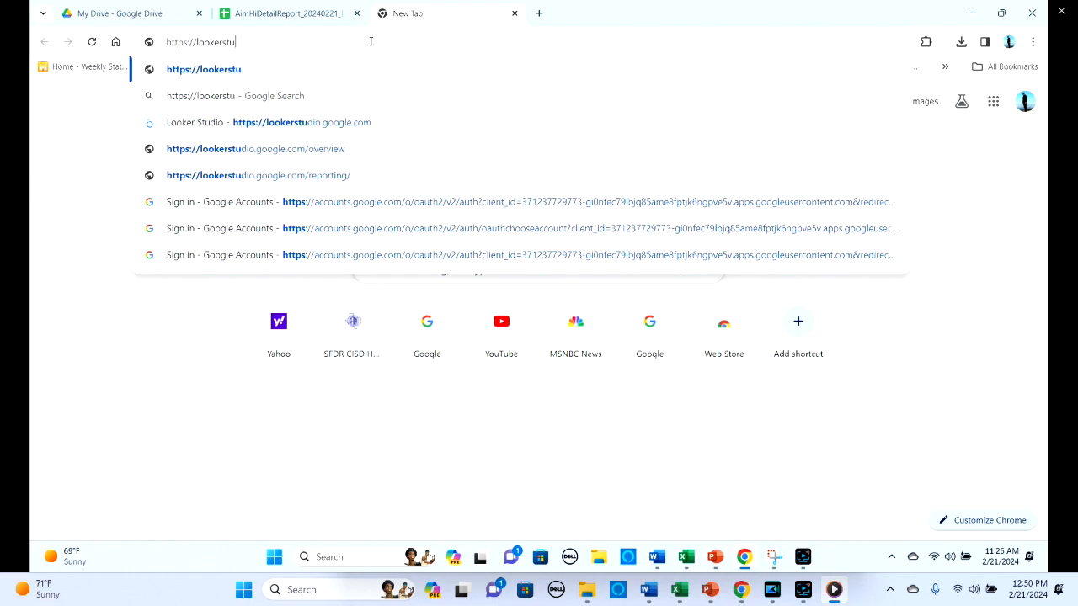
text(dio.goo)
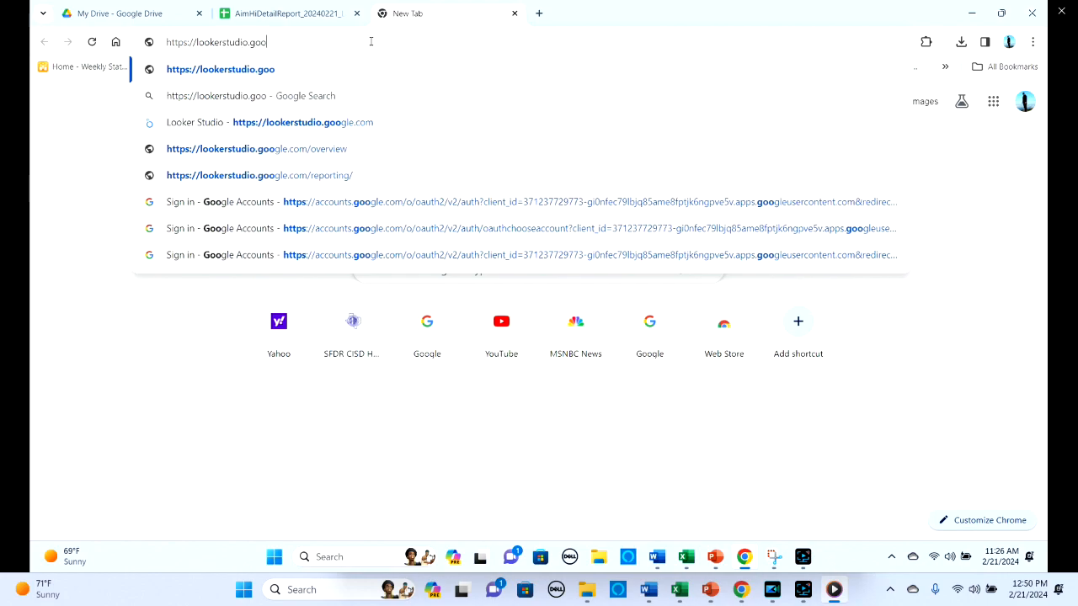
text(gle.com)
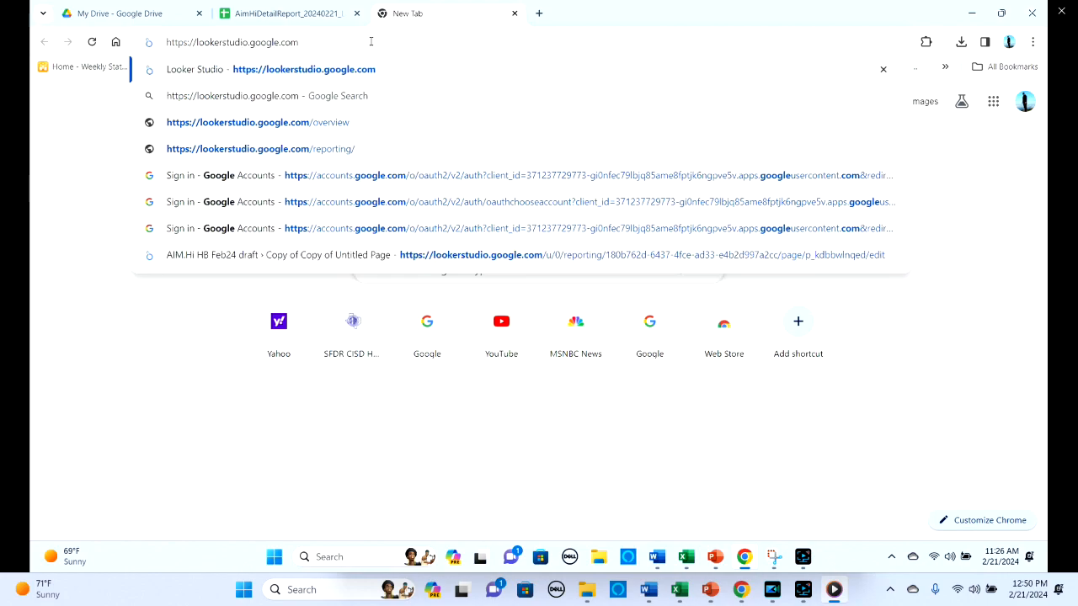
key(Return)
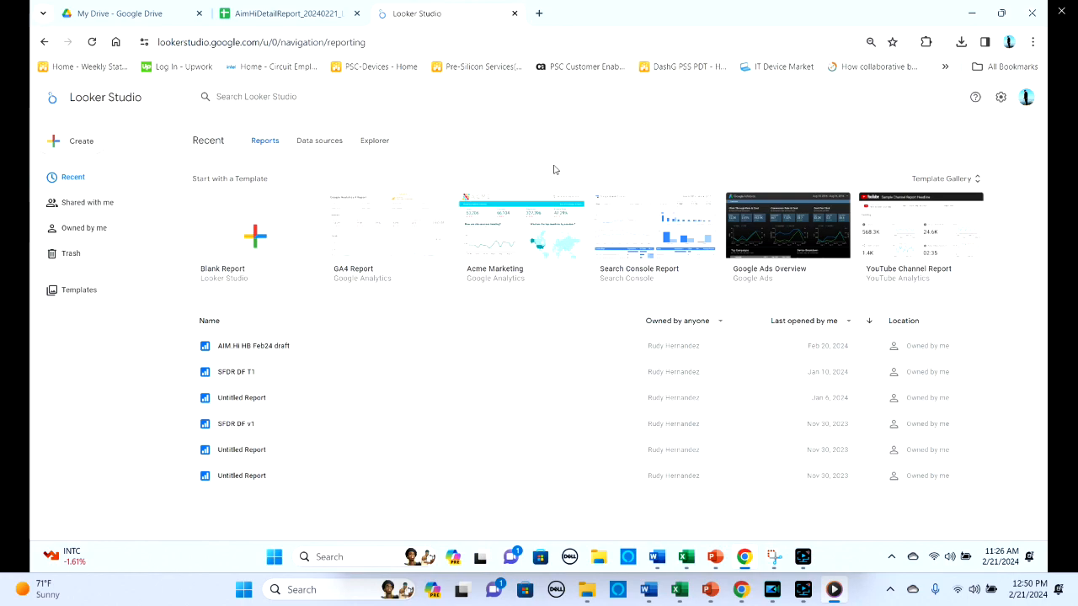
Create a Google Sheets data source connected to the Lamar-only AimHi report worksheet
click(308, 143)
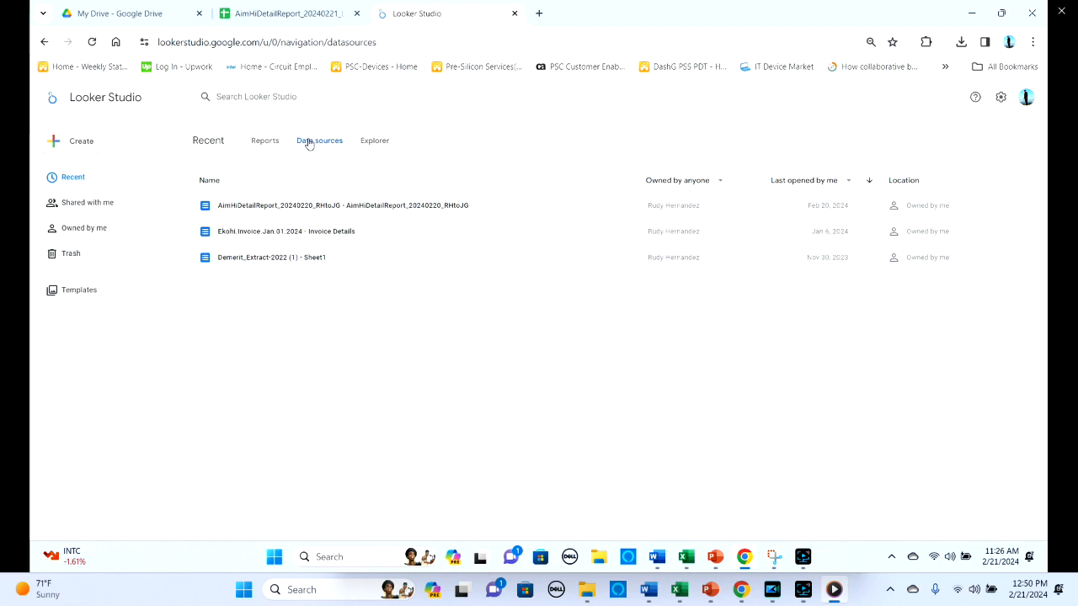
click(92, 147)
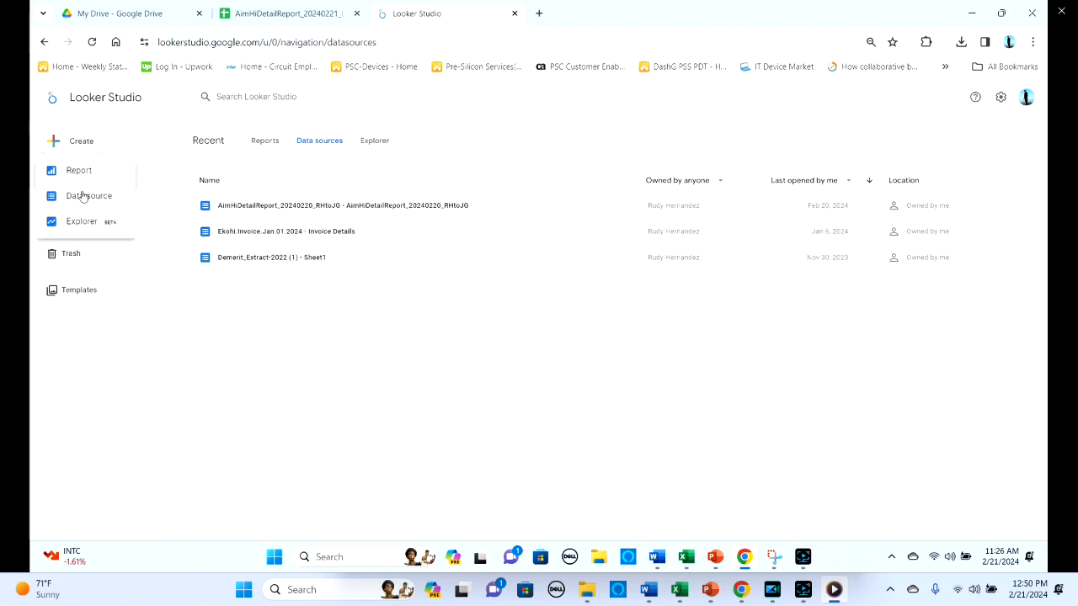
click(82, 199)
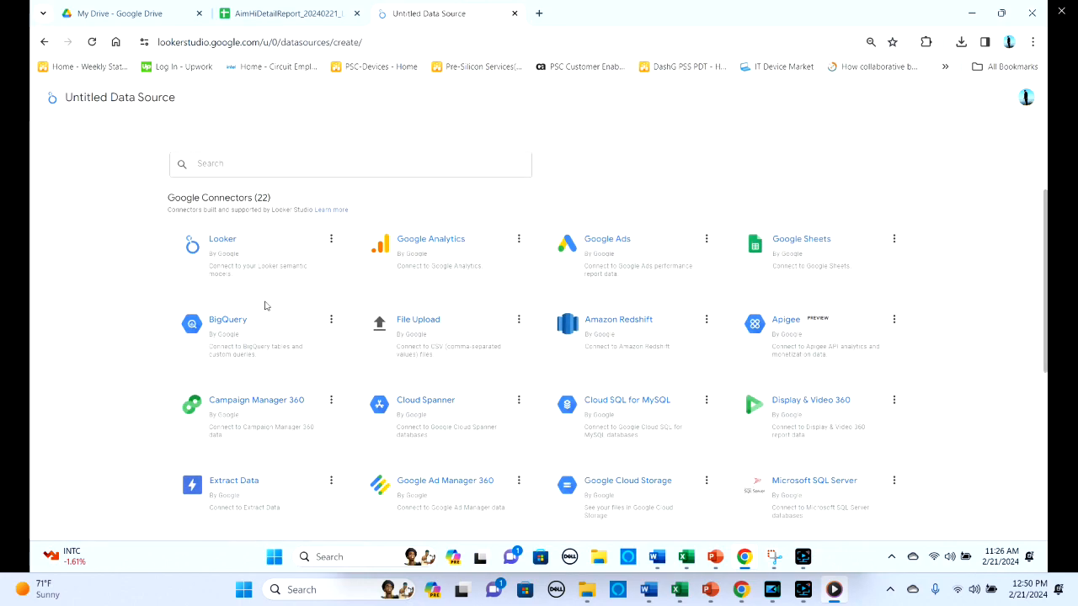
click(794, 257)
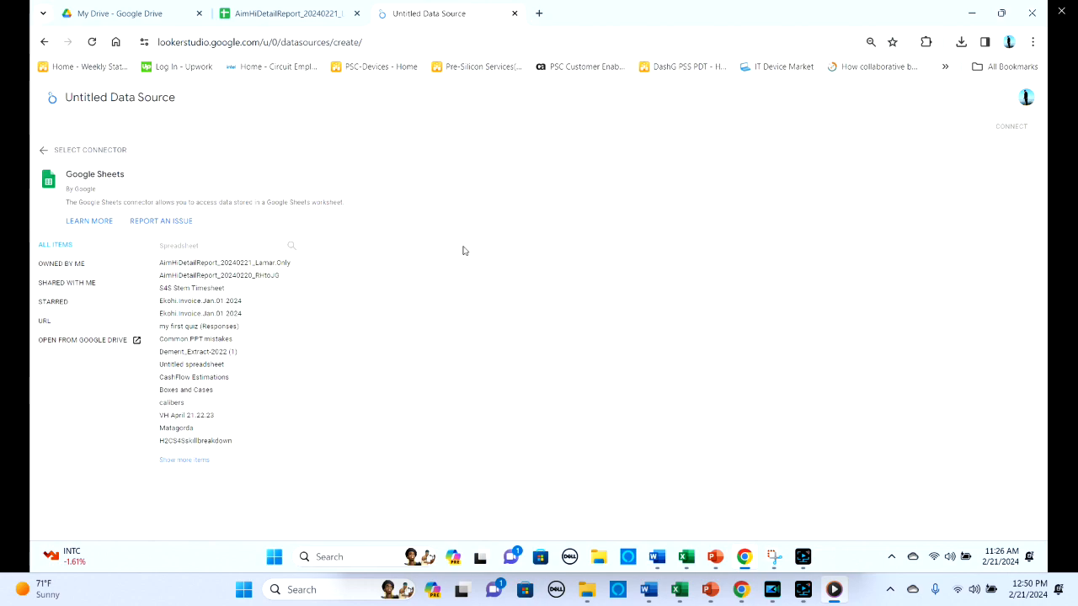
click(214, 264)
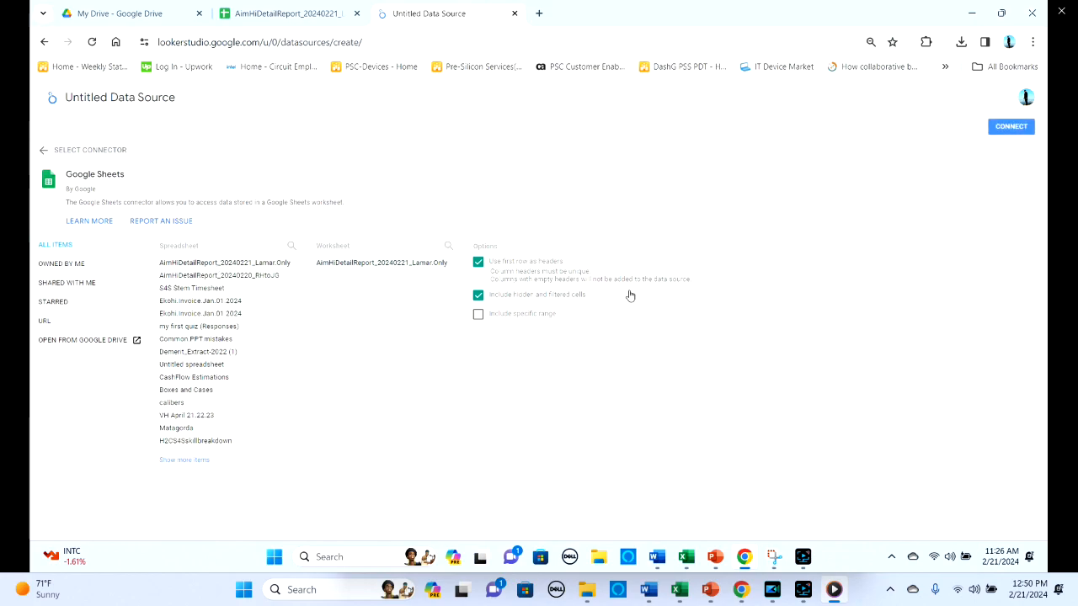
click(1009, 135)
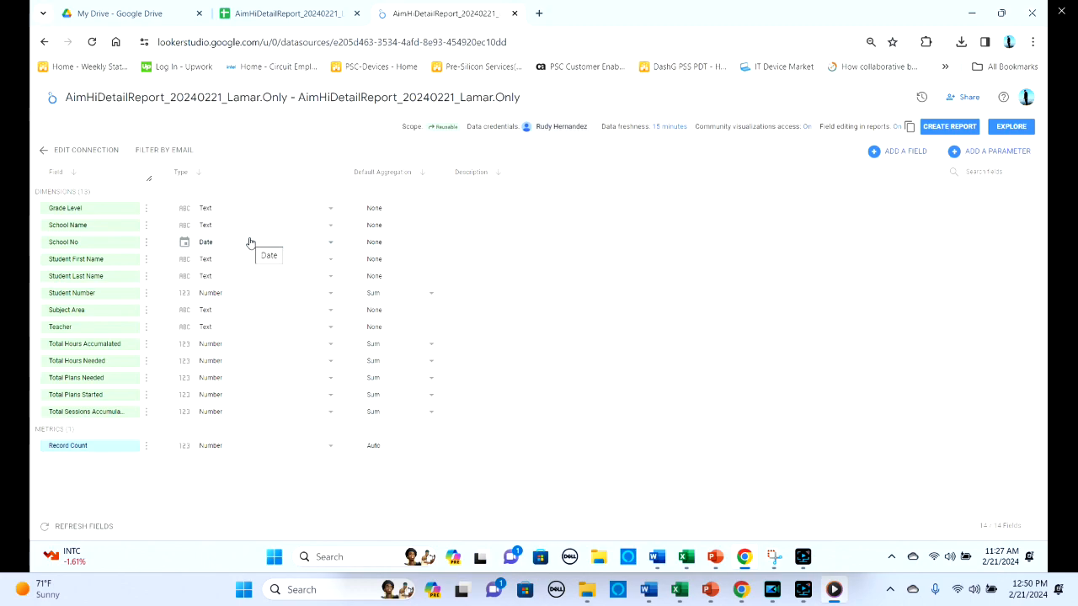
Change School No's type from Date to Text and create a report from the data source
click(330, 243)
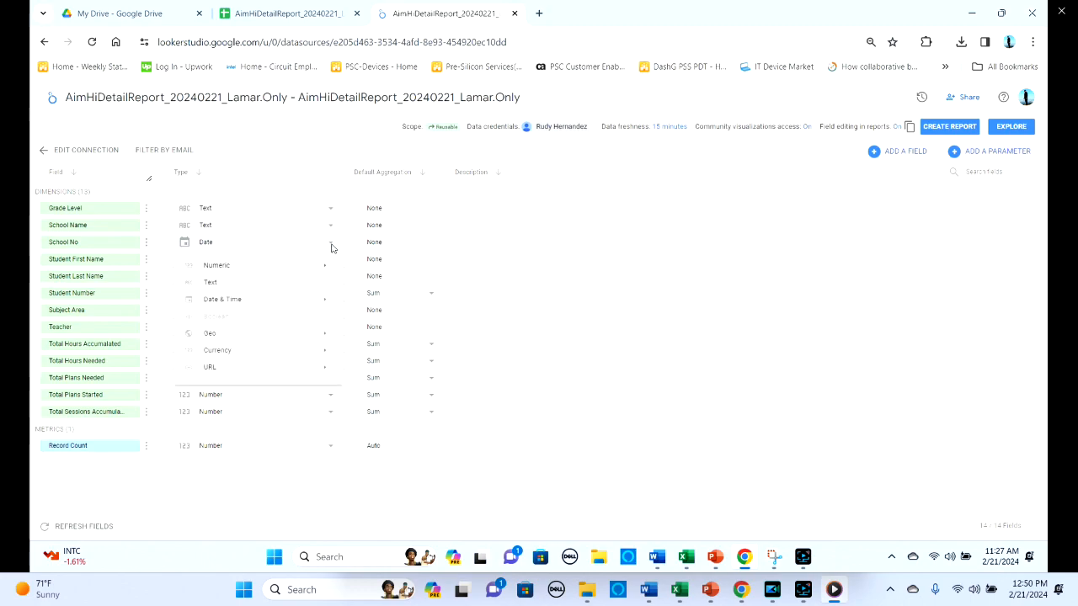
click(294, 288)
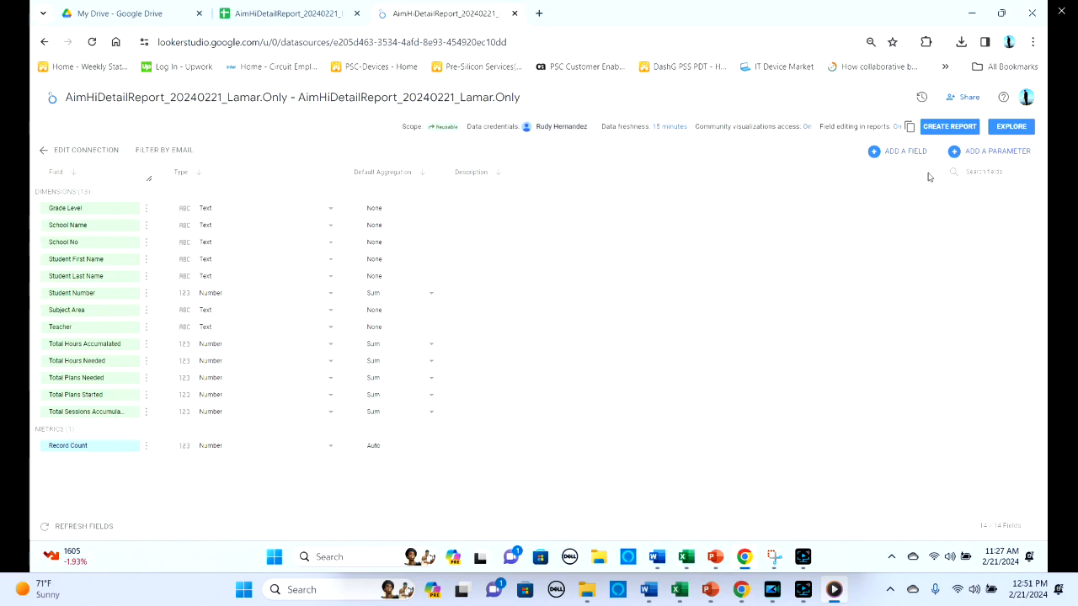
click(948, 130)
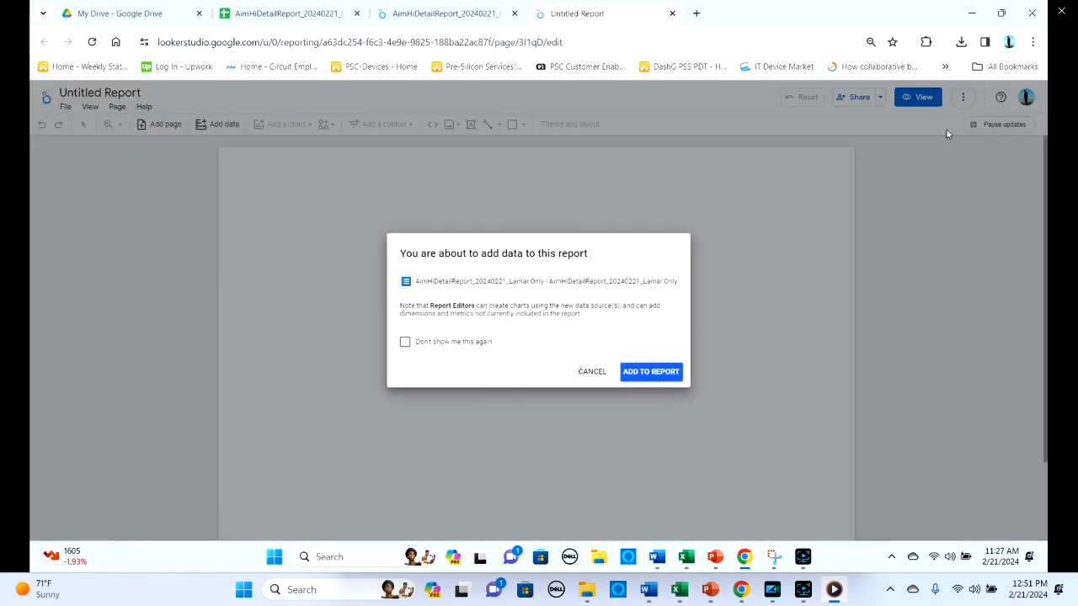
Add the data source, replace School No with School Name in the table, and shrink it
click(641, 371)
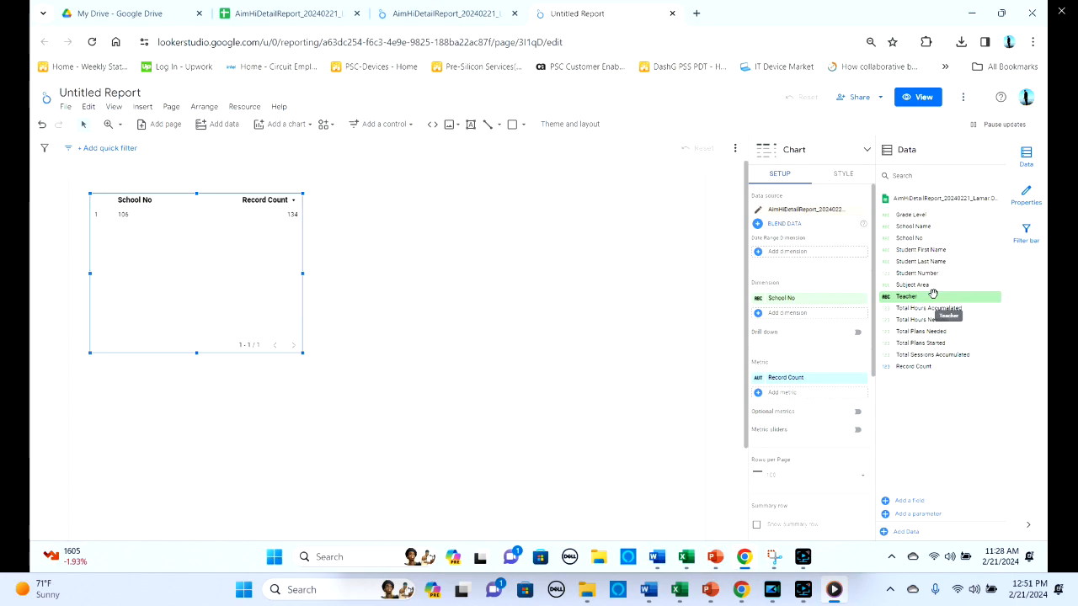
drag(926, 228, 797, 310)
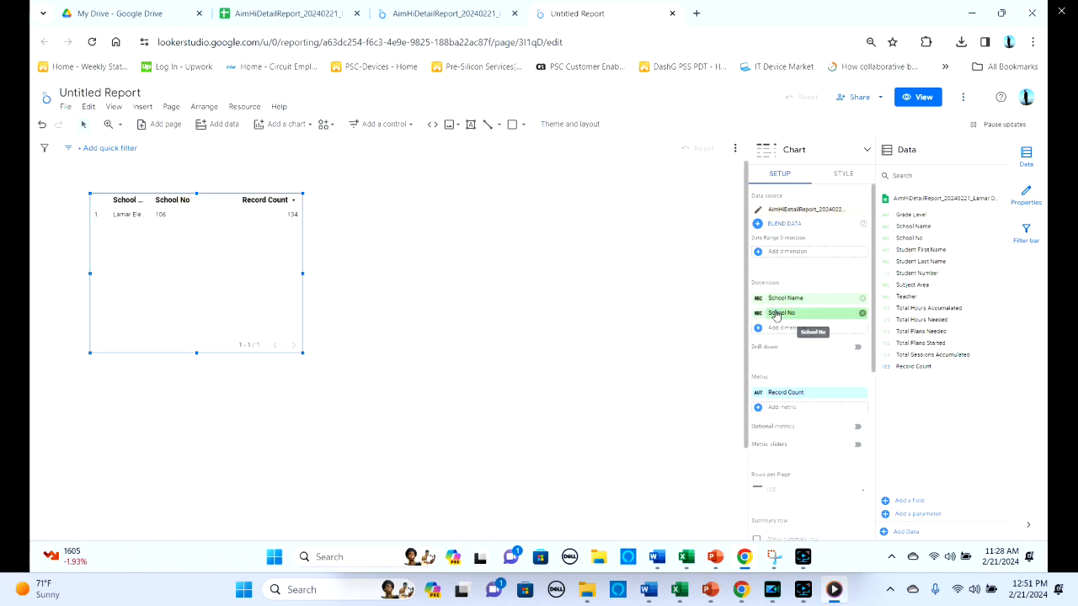
click(862, 313)
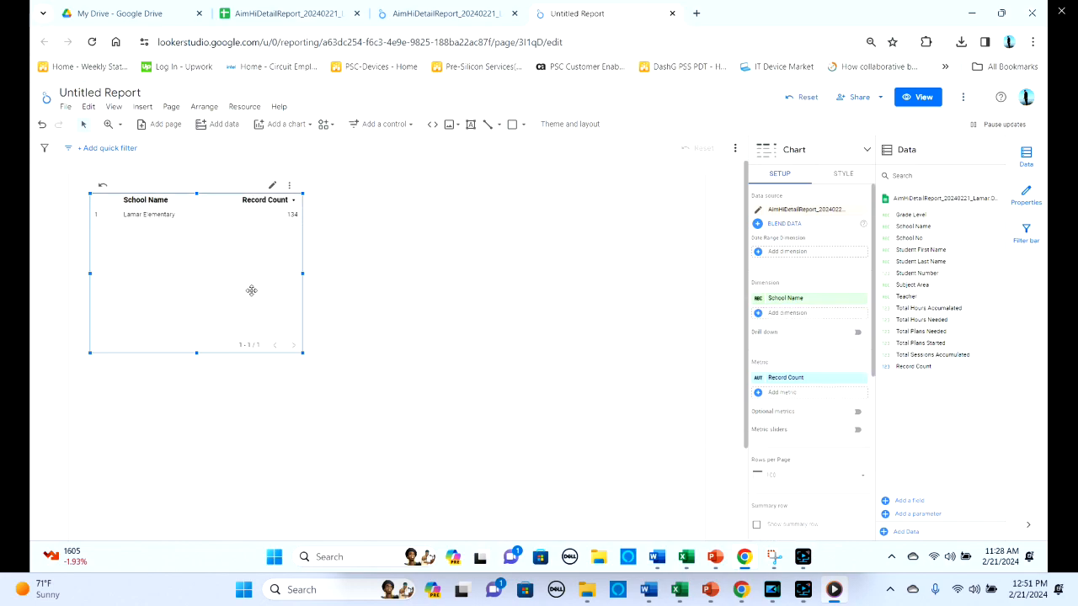
drag(196, 354, 200, 248)
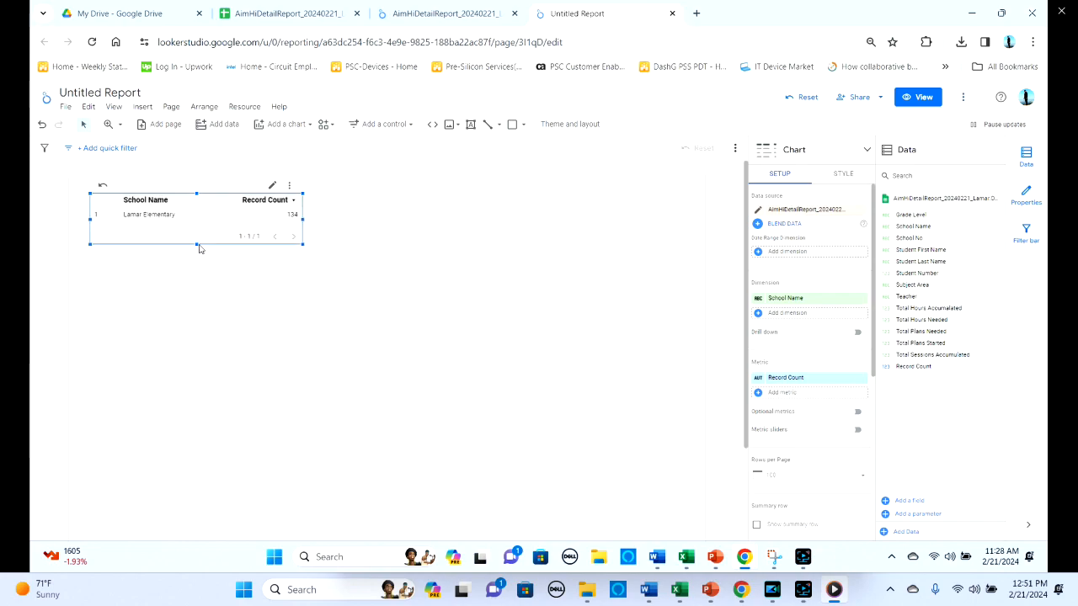
click(387, 315)
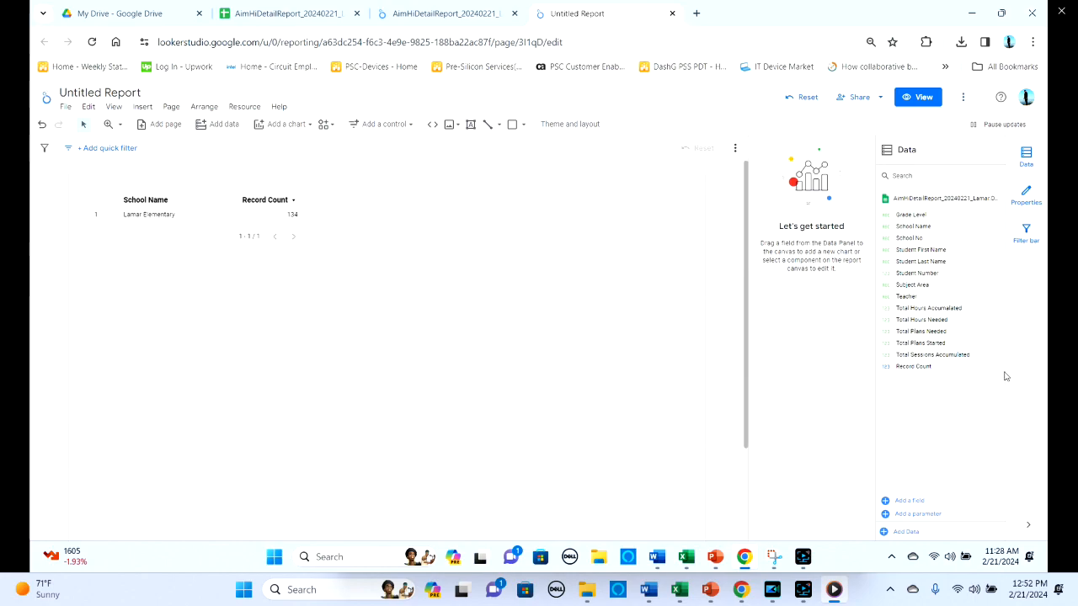
mouse_move(803, 568)
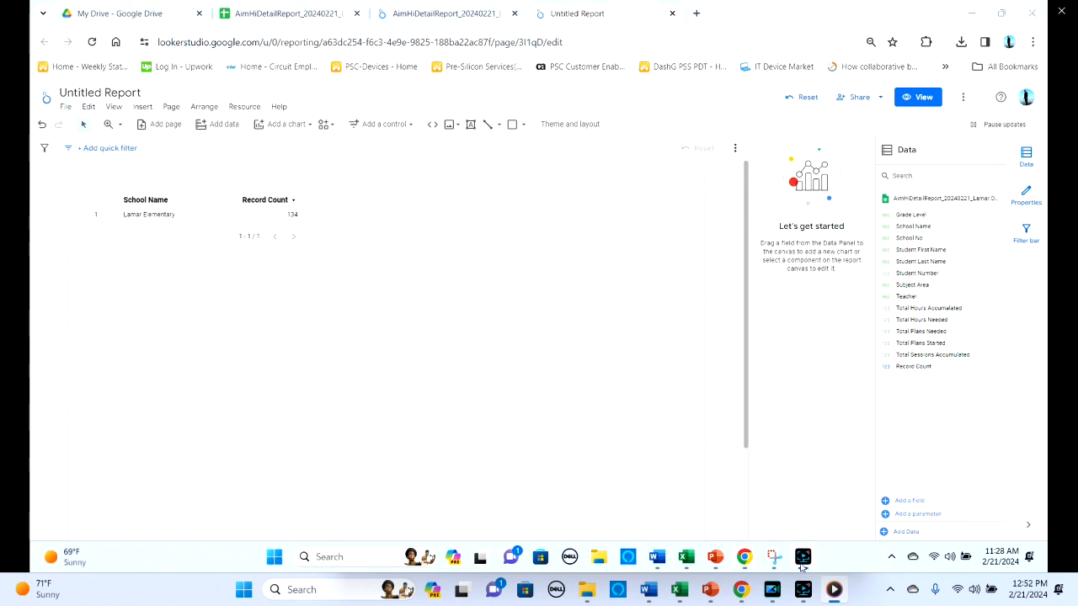